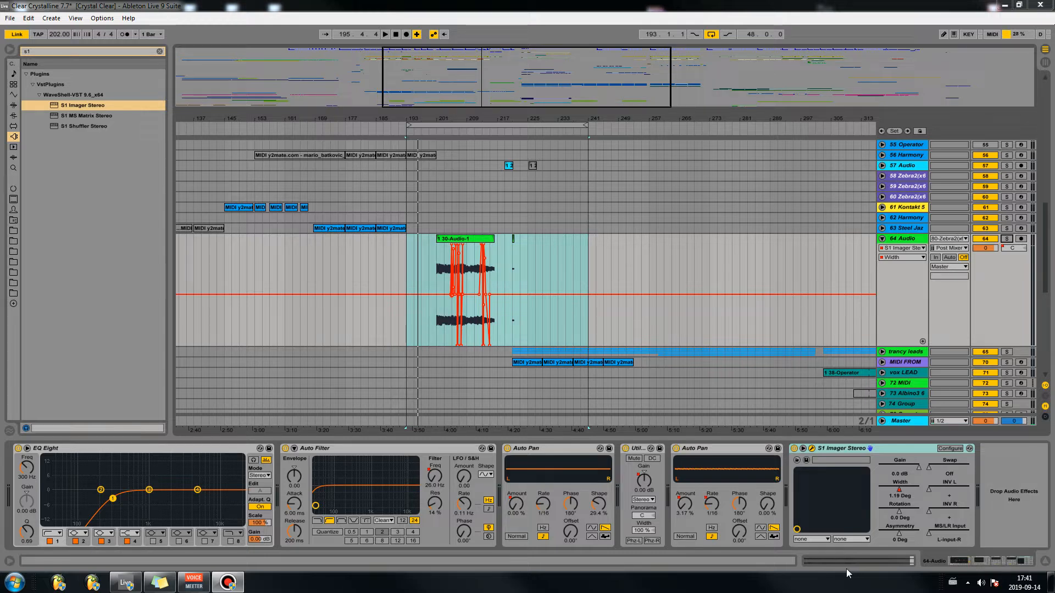
Step: Turn off the S1 Imager Stereo and both Auto Pan devices on the 64 Audio track
click(470, 240)
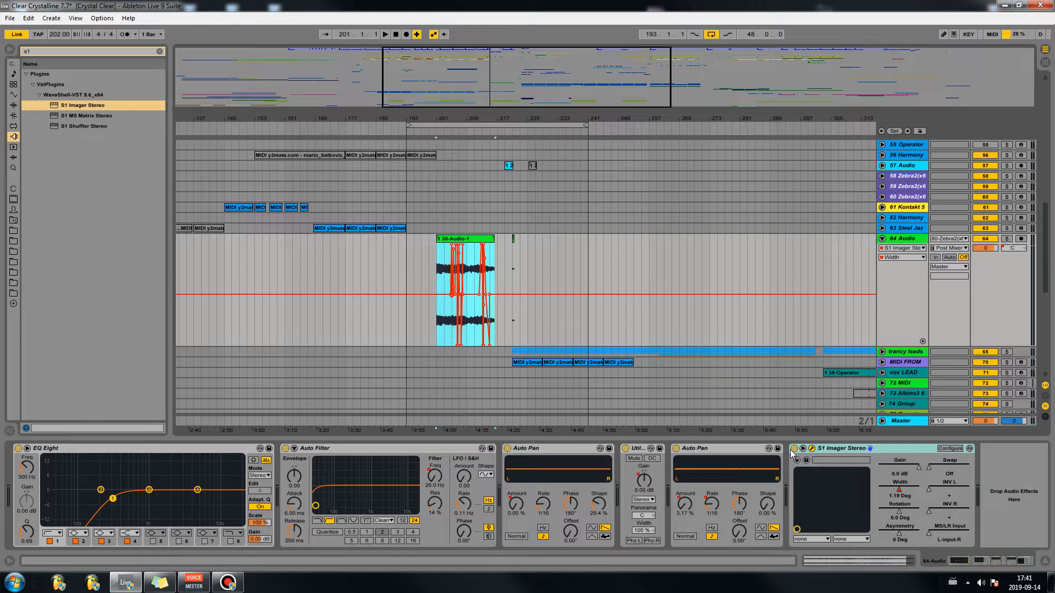
click(794, 449)
click(676, 448)
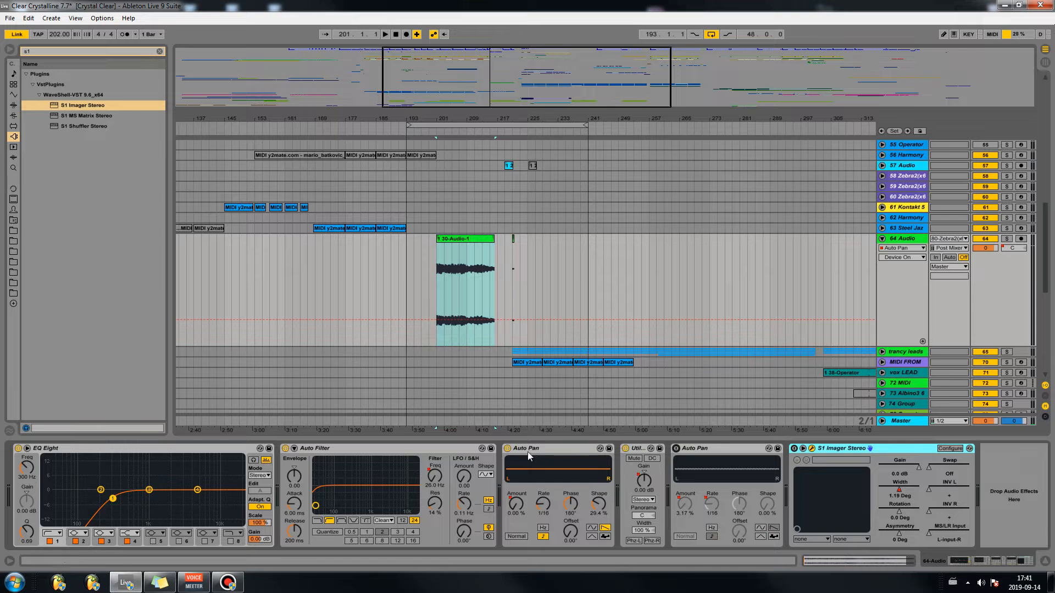
click(508, 449)
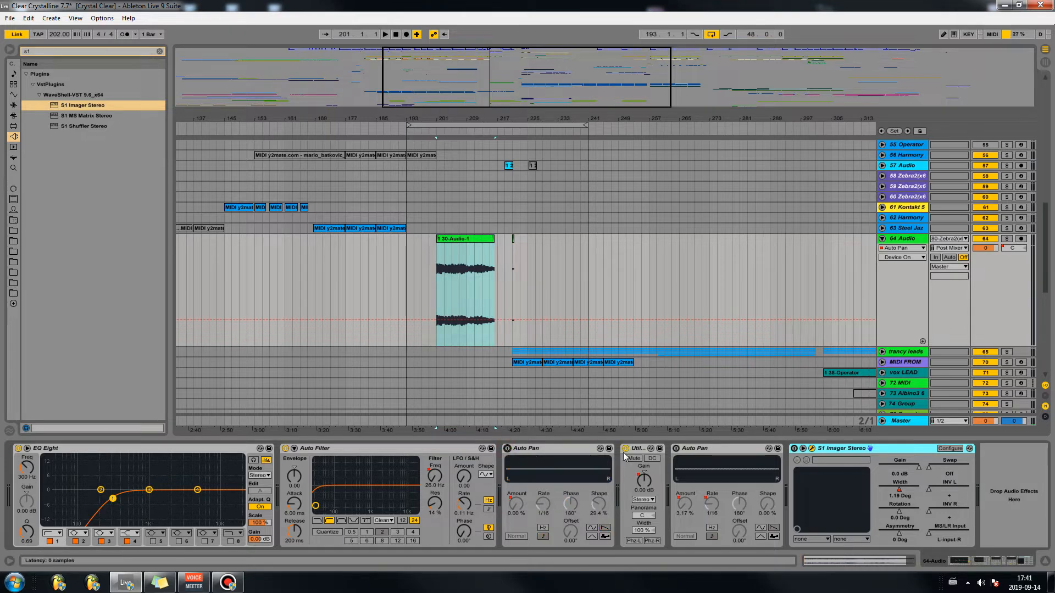
Step: Show the Track Panning automation of the 64 Audio track across the 30-Audio-1 clip at a closer zoom
click(1009, 249)
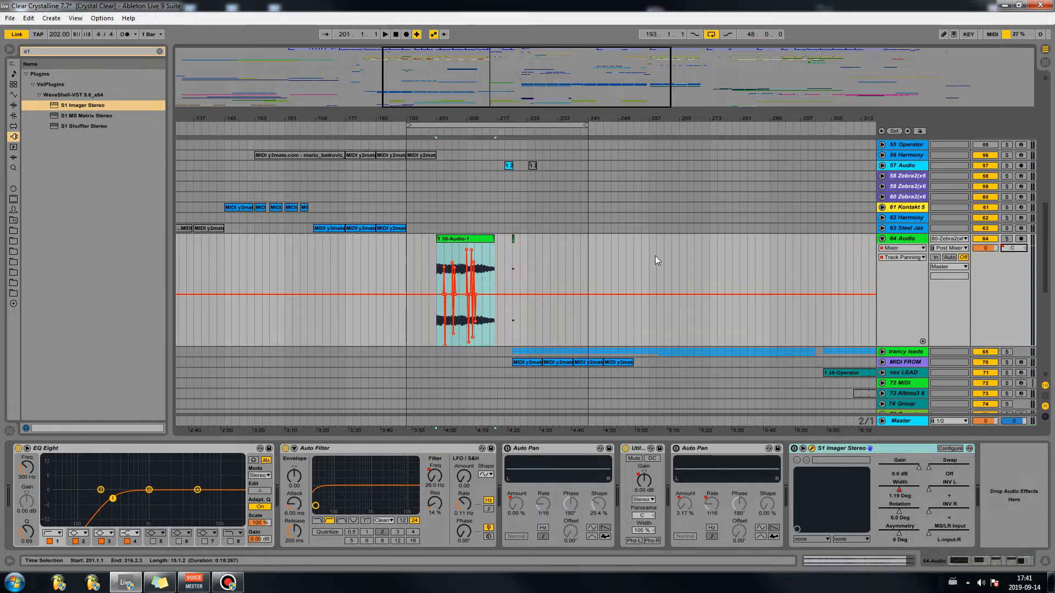
drag(438, 123, 438, 147)
click(518, 239)
scroll(610, 354, down, 2)
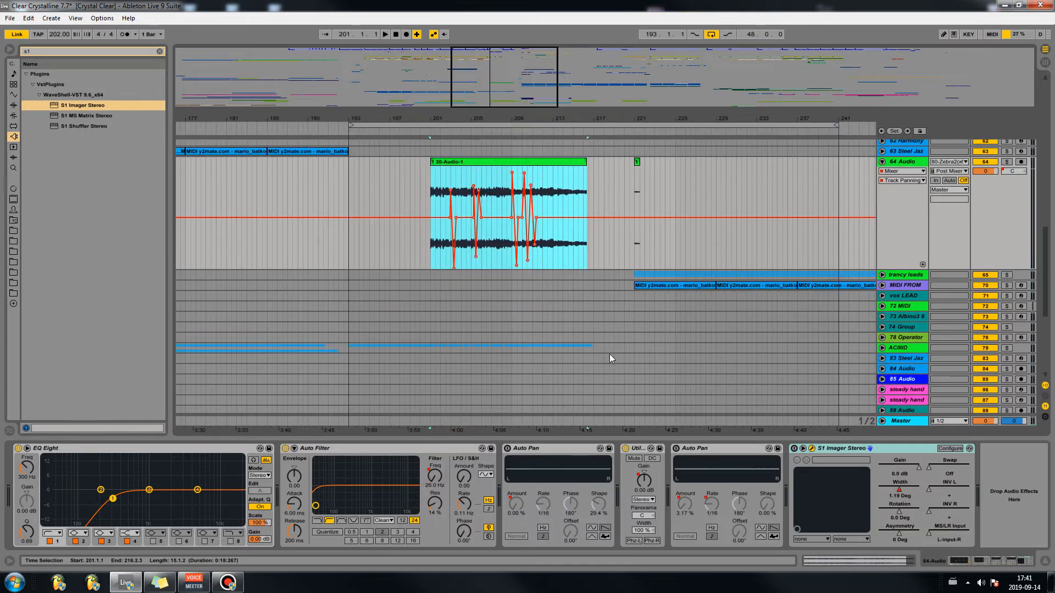
scroll(857, 324, up, 5)
scroll(823, 339, down, 4)
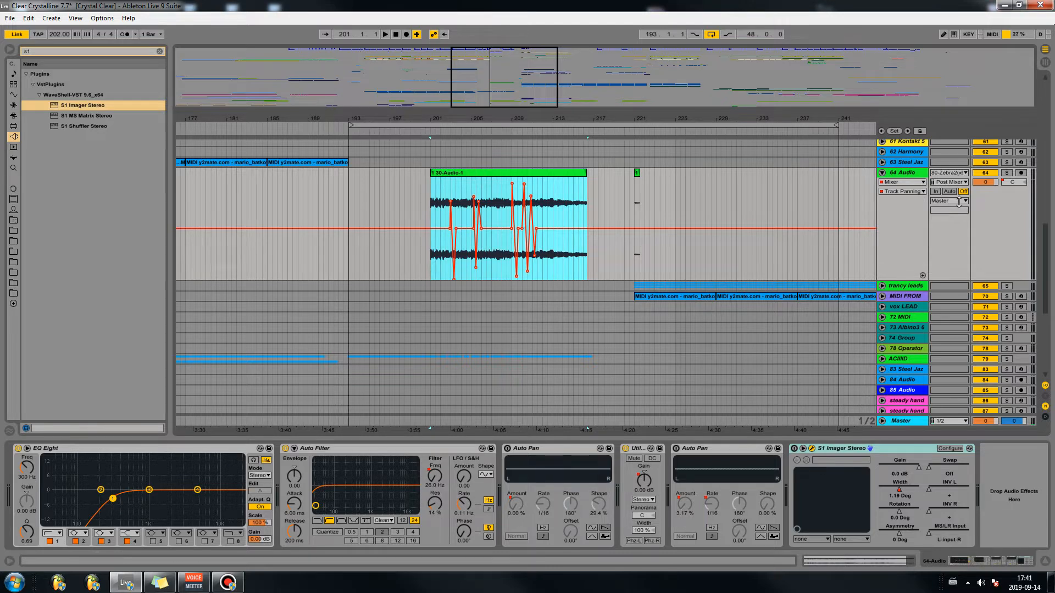
Step: Override the panning automation on the 64 Audio track, leave its pan centred and select the 30-Audio-1 clip
right_click(1015, 183)
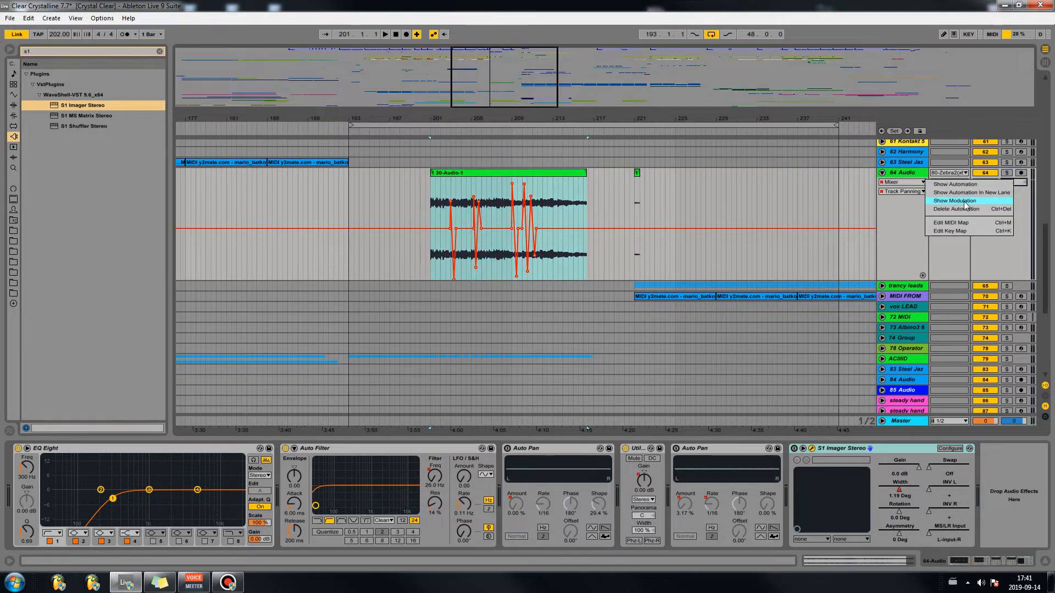
click(1026, 216)
click(1007, 184)
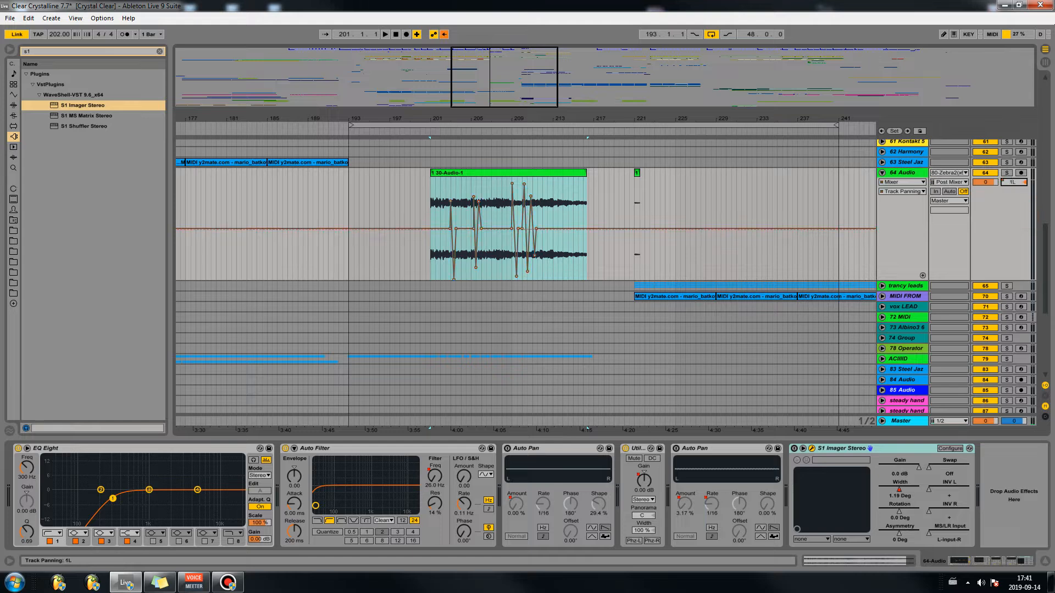
click(450, 181)
click(497, 174)
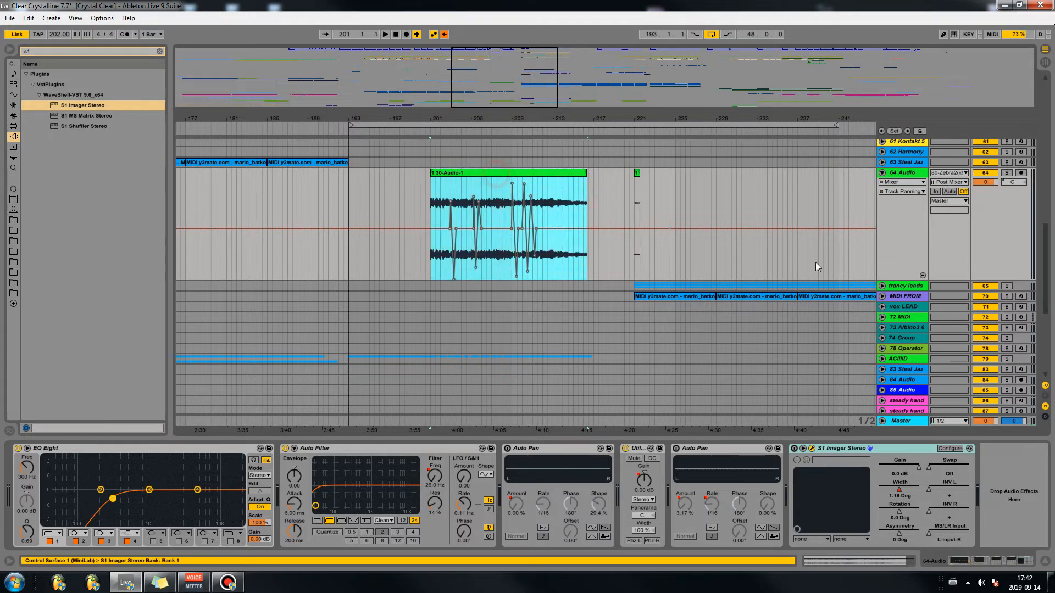
Step: Unfold the ACIMID group, solo its 80 Zebra2 track and play it from bar 201
click(882, 358)
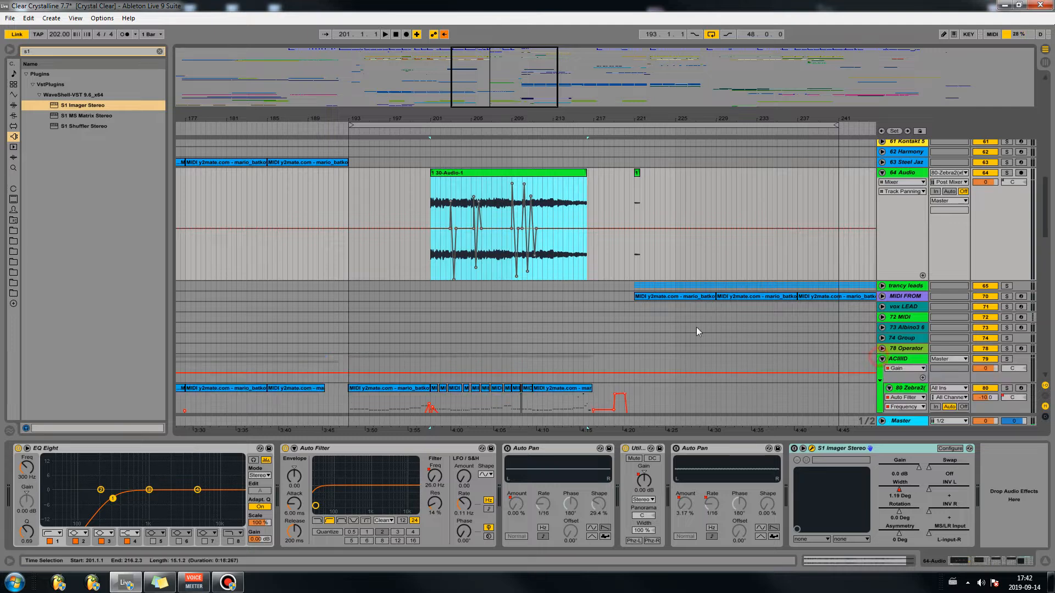
click(434, 405)
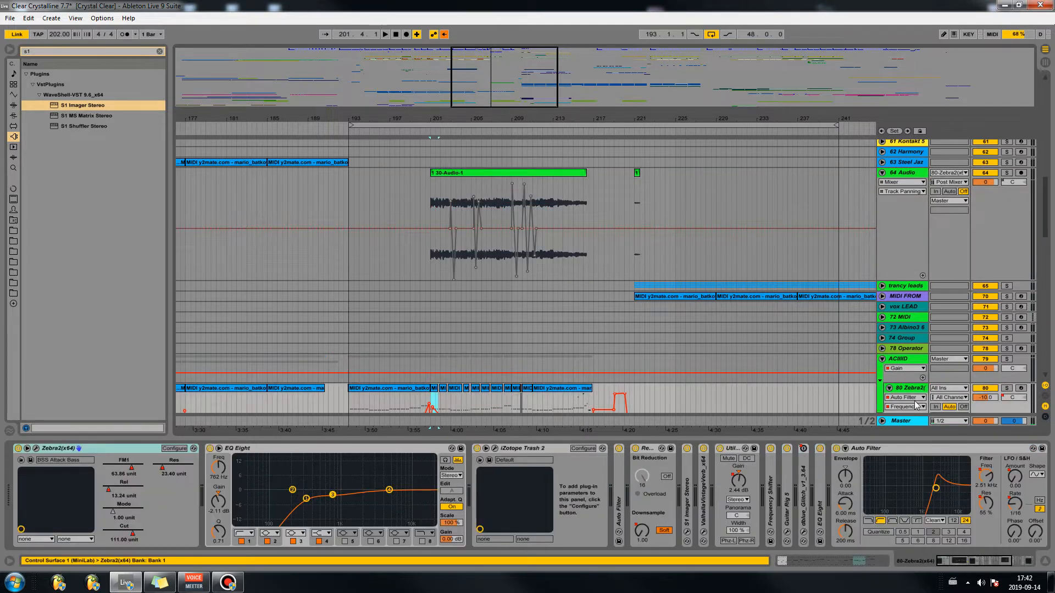
click(1007, 388)
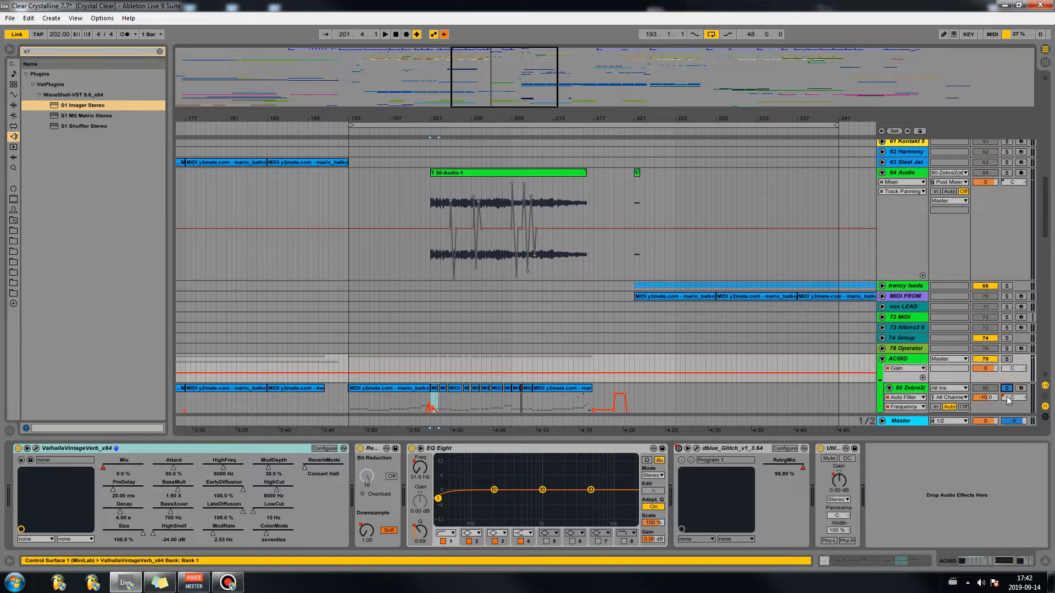
key(space)
Step: Examine the 80 Zebra2 track's automation lanes and device chain during playback
scroll(791, 354, down, 2)
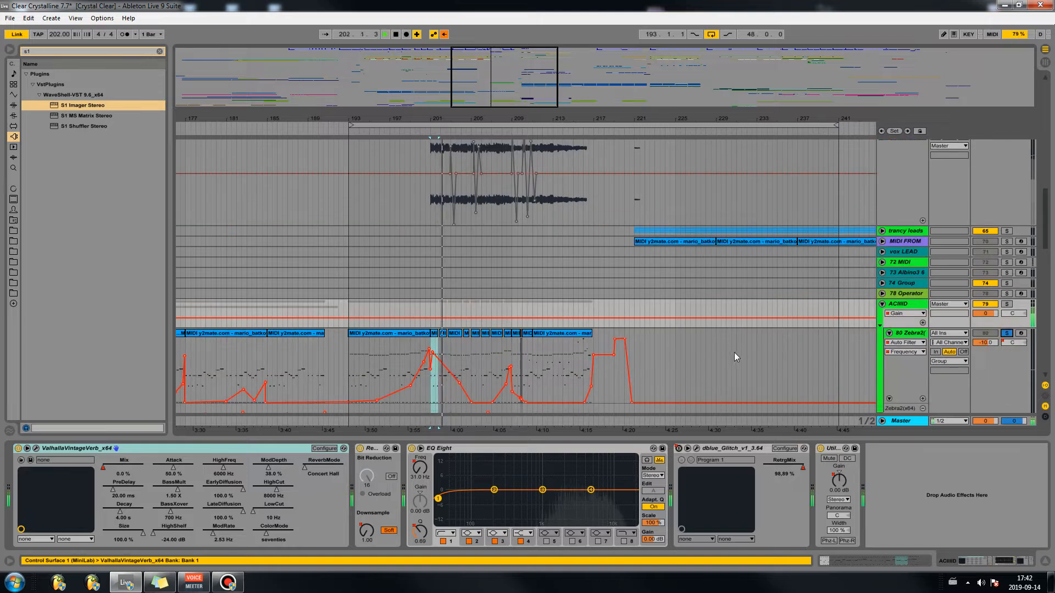
scroll(717, 354, down, 2)
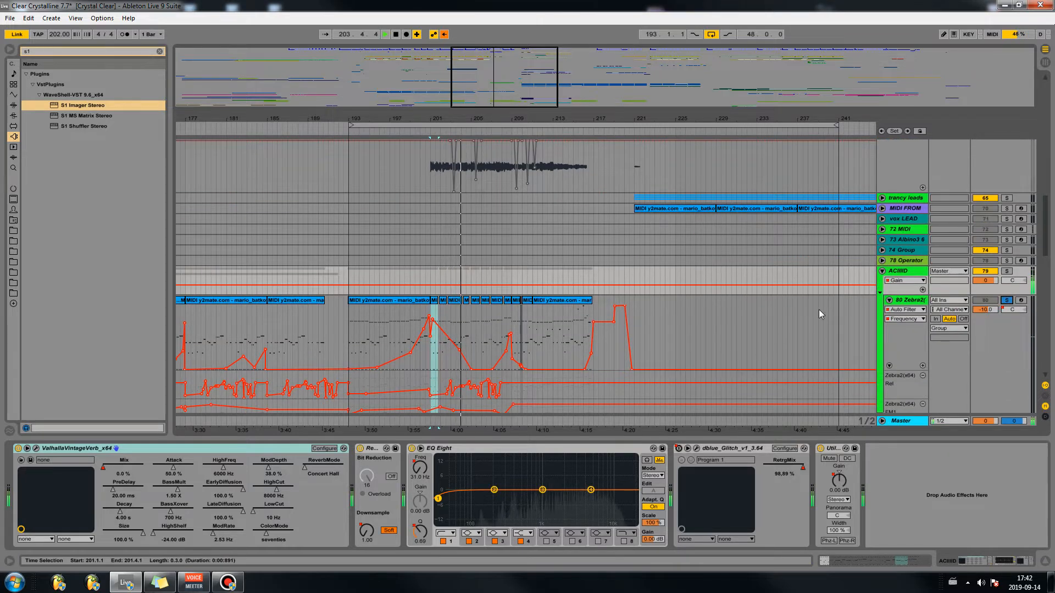
click(907, 301)
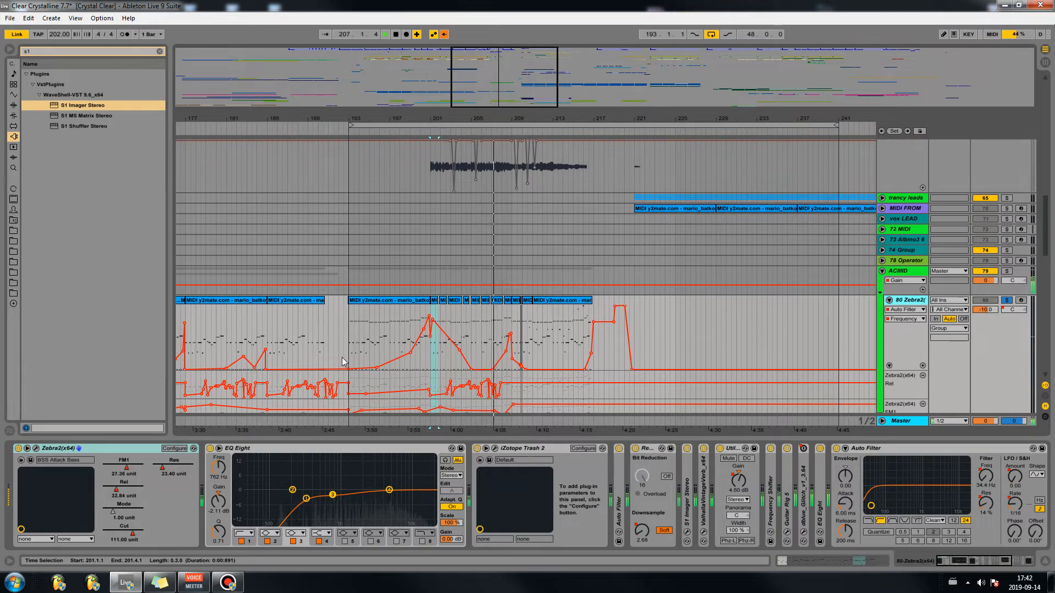
scroll(343, 360, down, 2)
scroll(522, 337, up, 6)
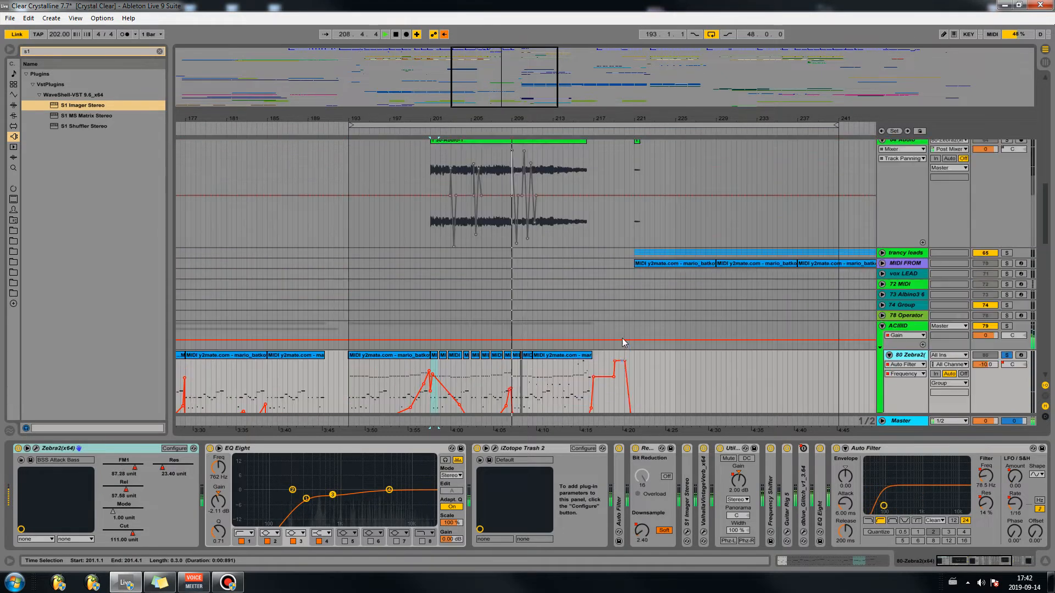
scroll(622, 337, down, 3)
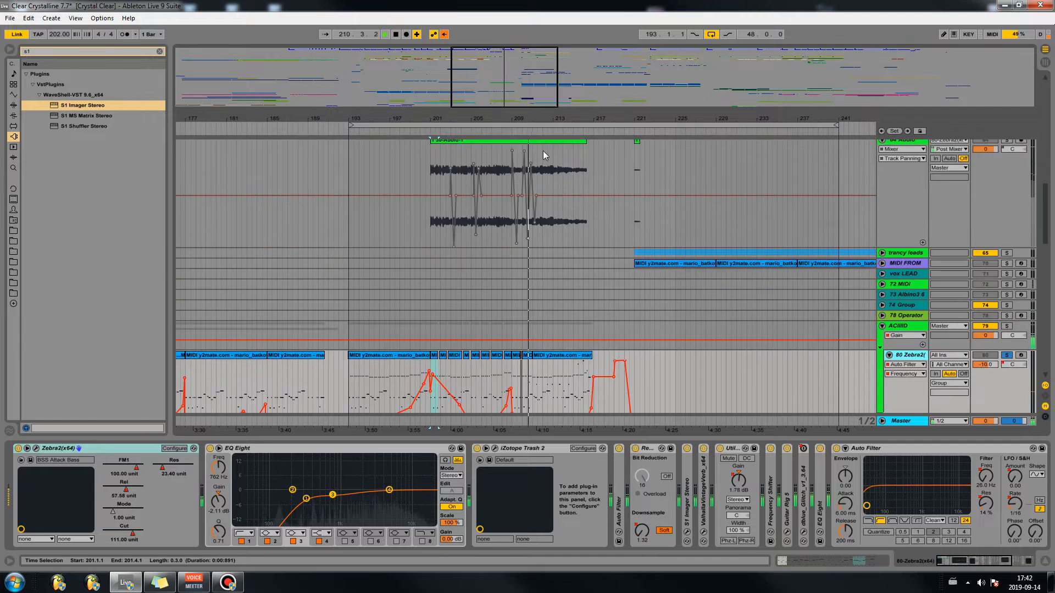
scroll(550, 159, up, 1)
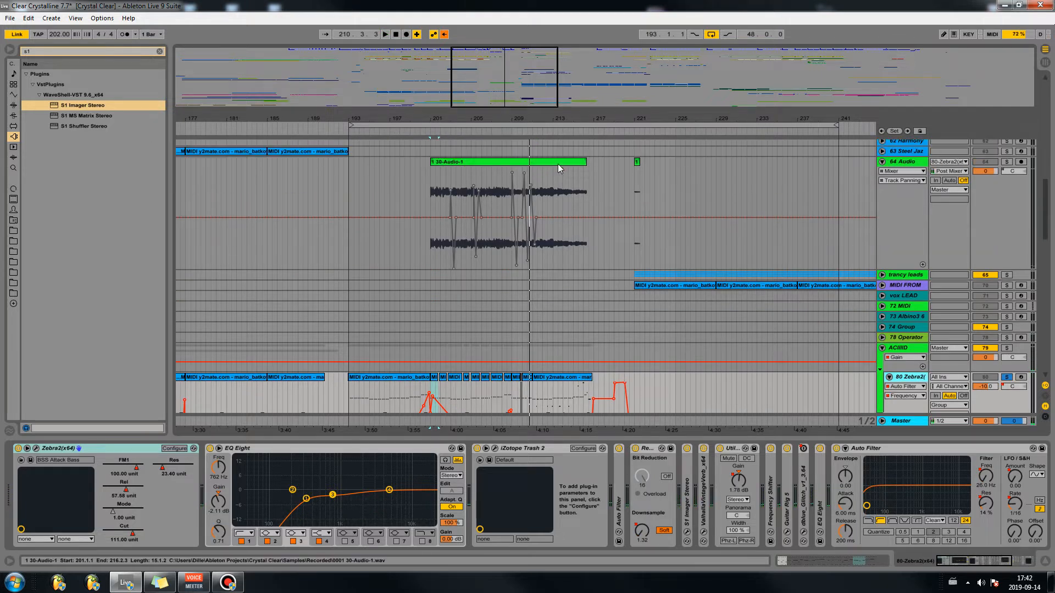
Step: Select the 30-Audio-1 clip and listen to it with only the 64 Audio track soloed
click(558, 162)
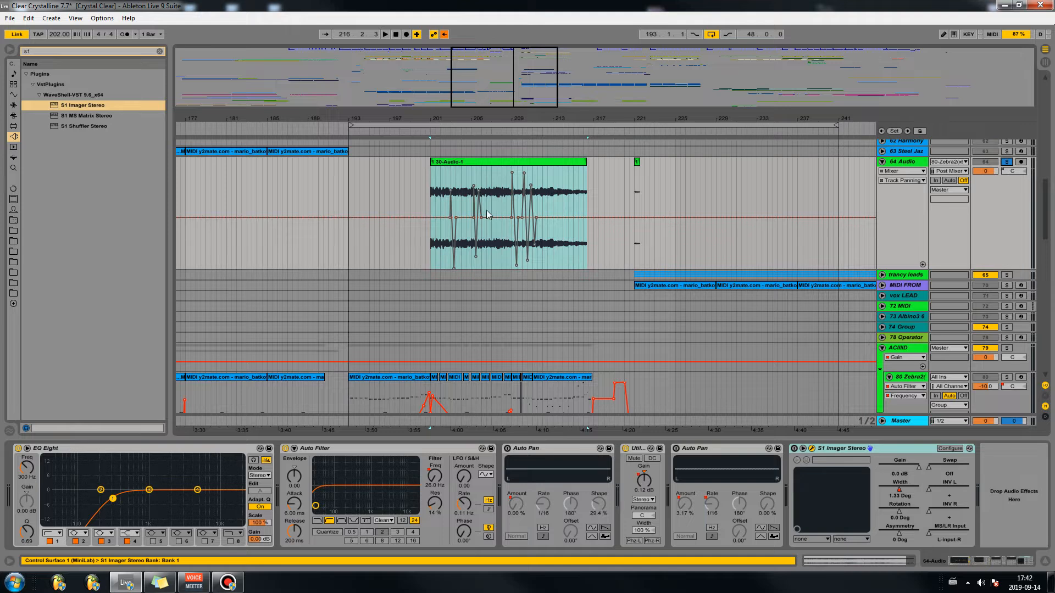
key(space)
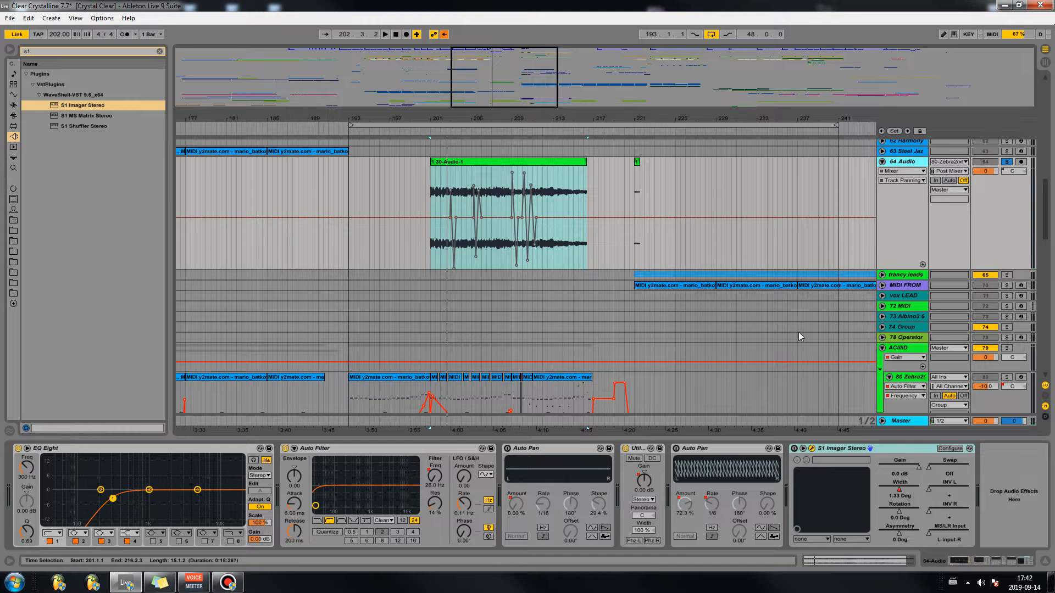
Step: Inspect the 80 Zebra2 track's effects, unfolding the dblue_Glitch device and folding it again
click(907, 378)
click(932, 458)
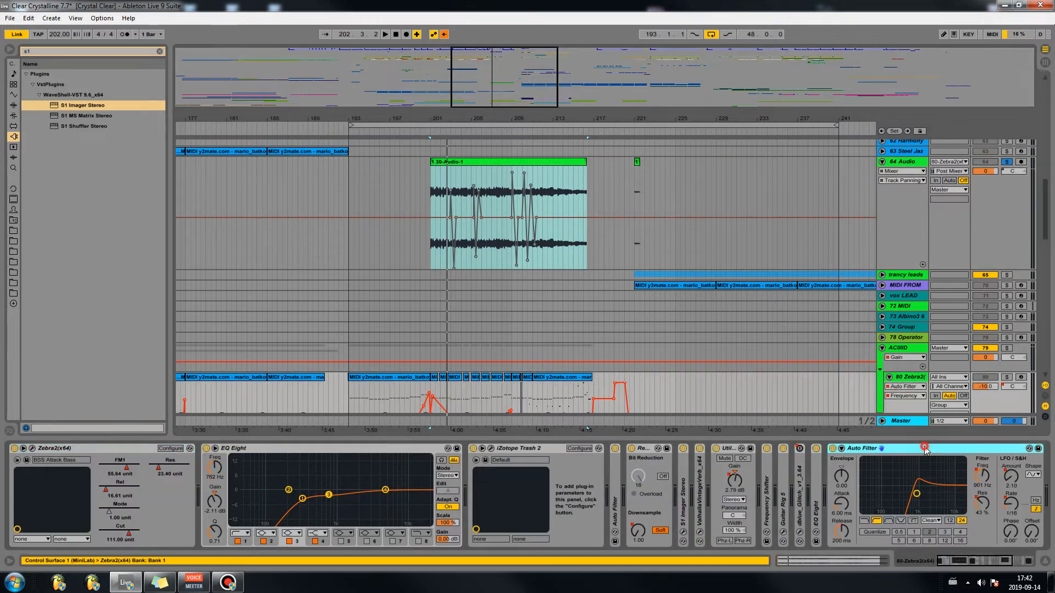
double_click(801, 500)
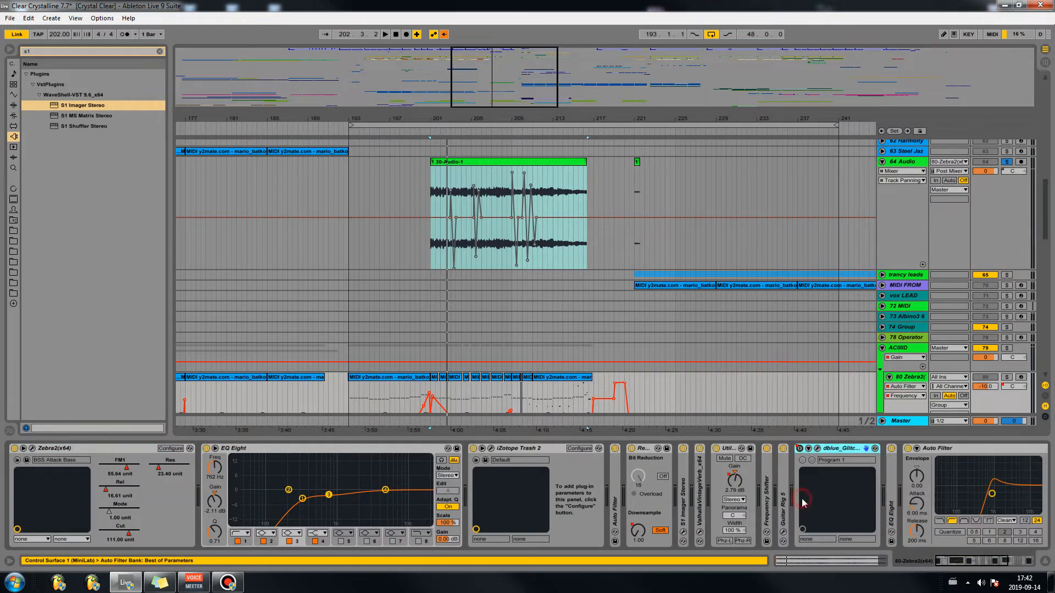
double_click(846, 450)
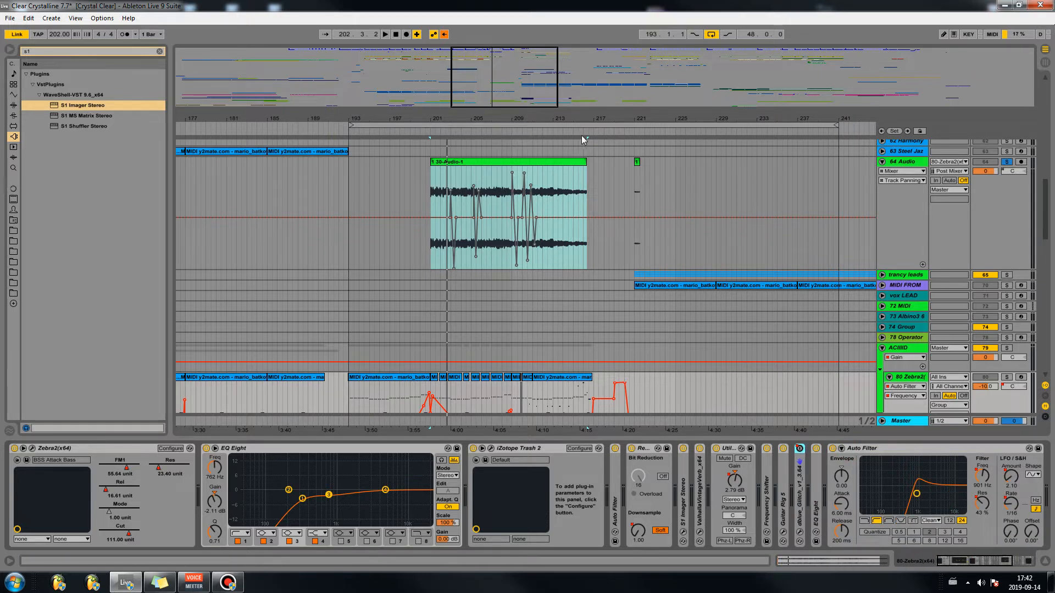
Step: Return to the 64 Audio track and play the full 30-Audio-1 clip in solo
click(915, 162)
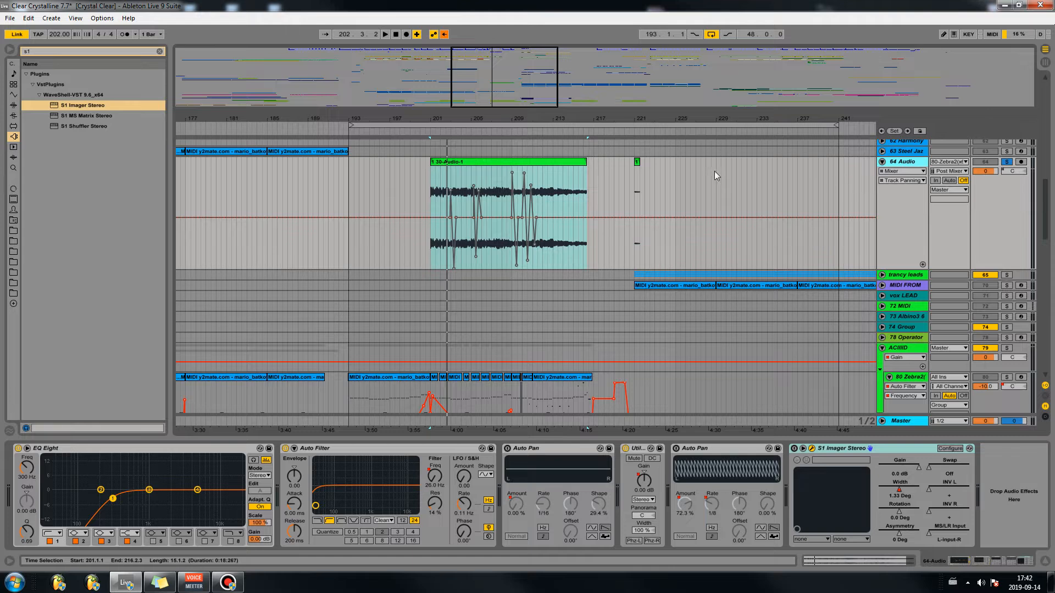
click(489, 161)
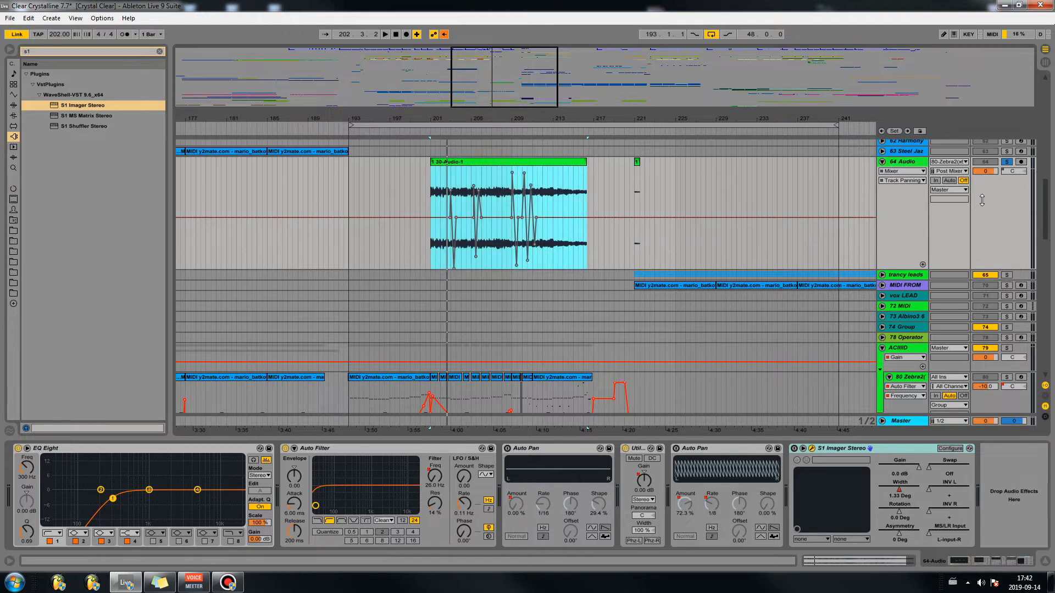
key(space)
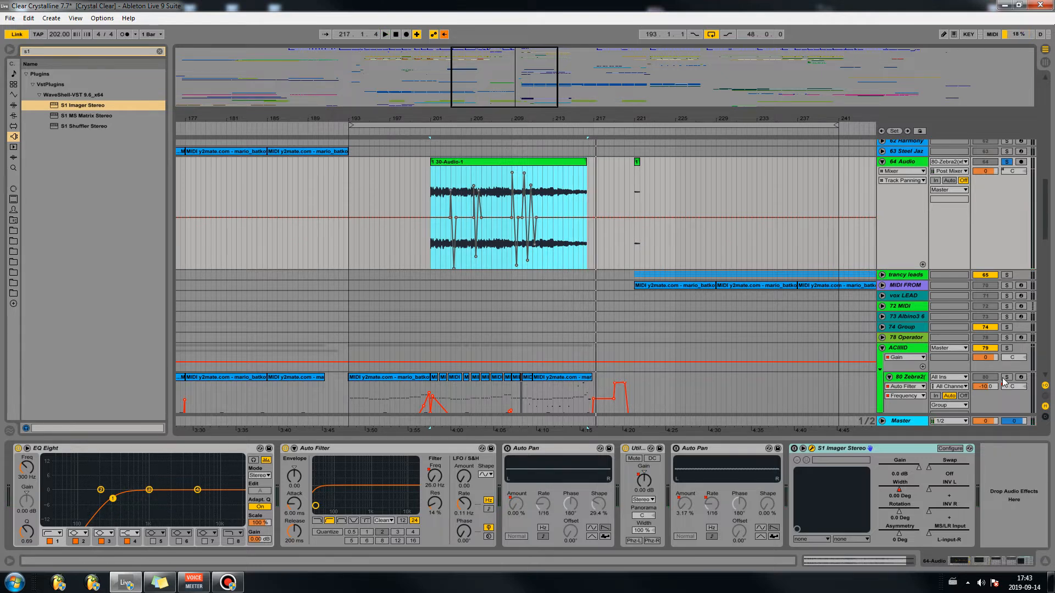
Step: Solo the 80 Zebra2 track together with 64 Audio and play both from bar 201, comparing their automation
click(1005, 379)
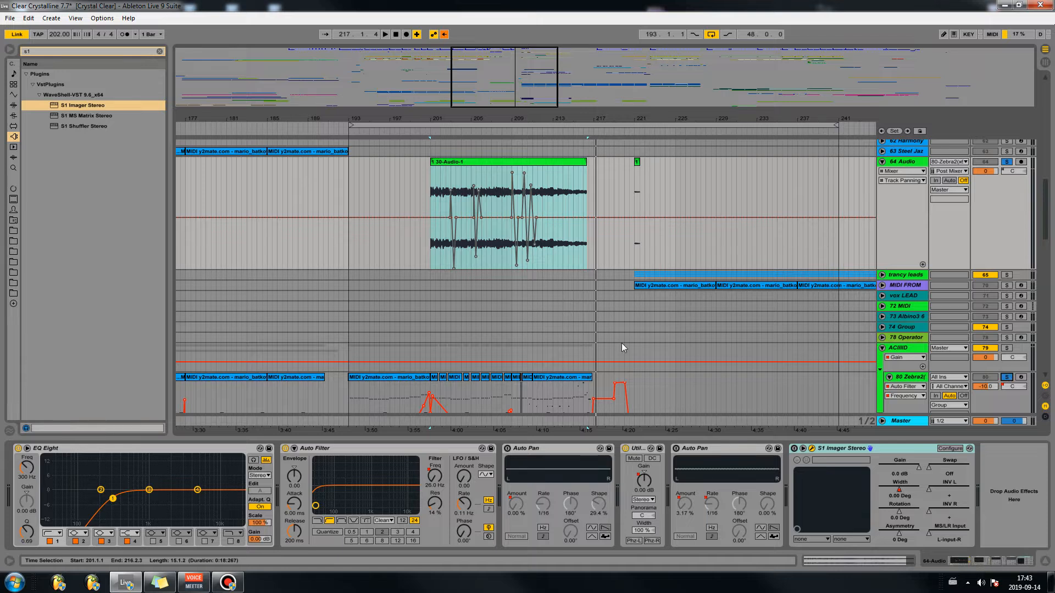
scroll(426, 302, down, 10)
scroll(440, 319, up, 5)
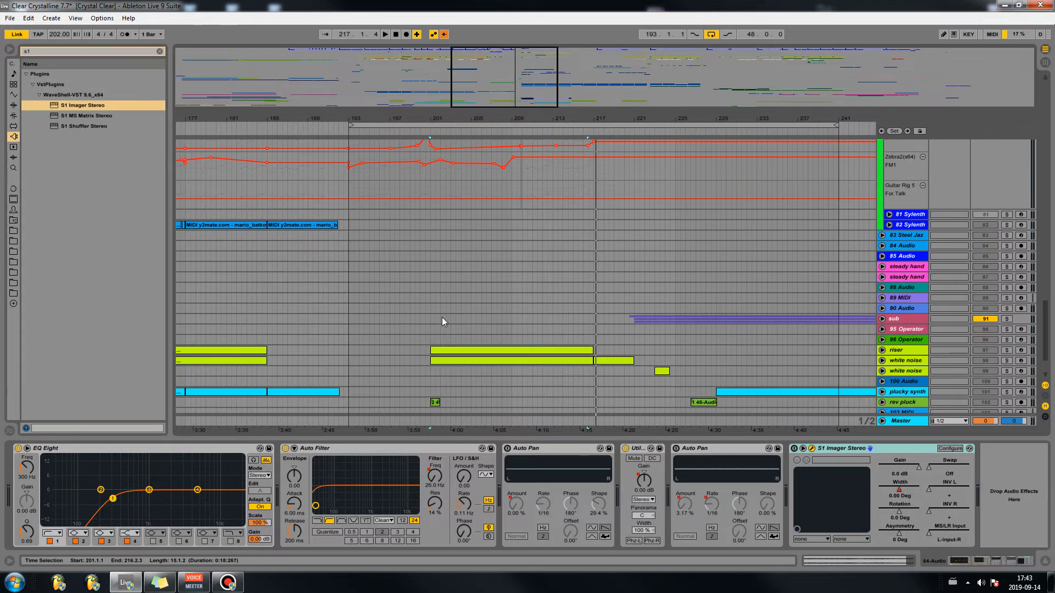
key(space)
scroll(495, 319, up, 6)
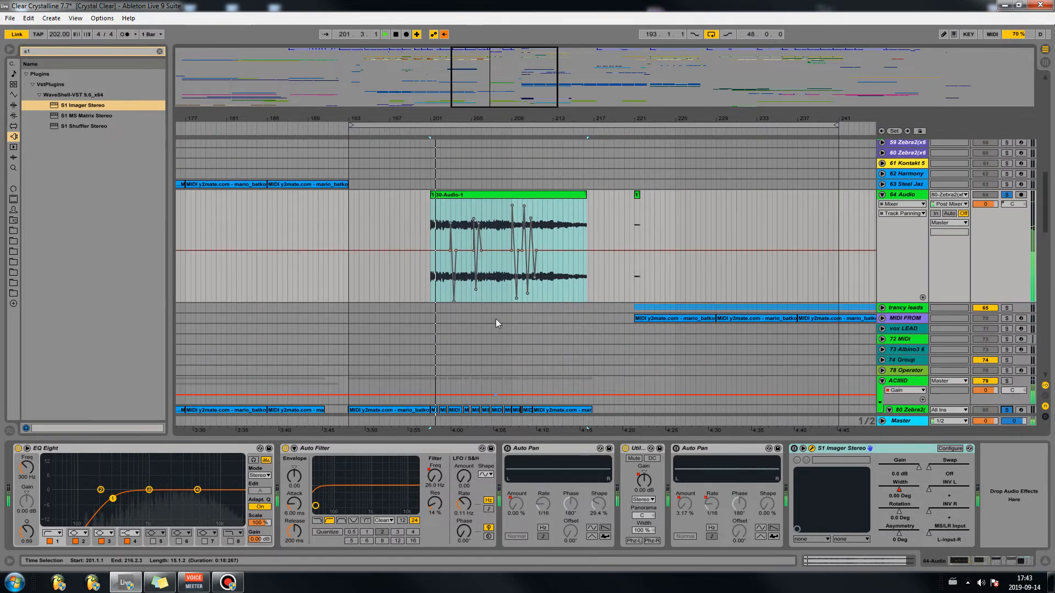
scroll(901, 263, down, 5)
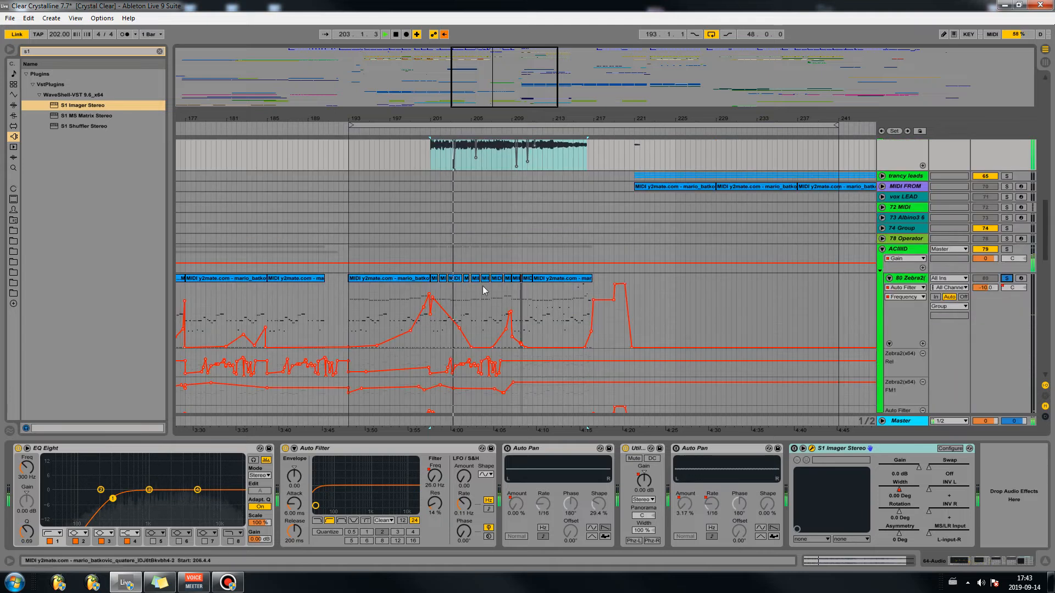
scroll(478, 315, up, 3)
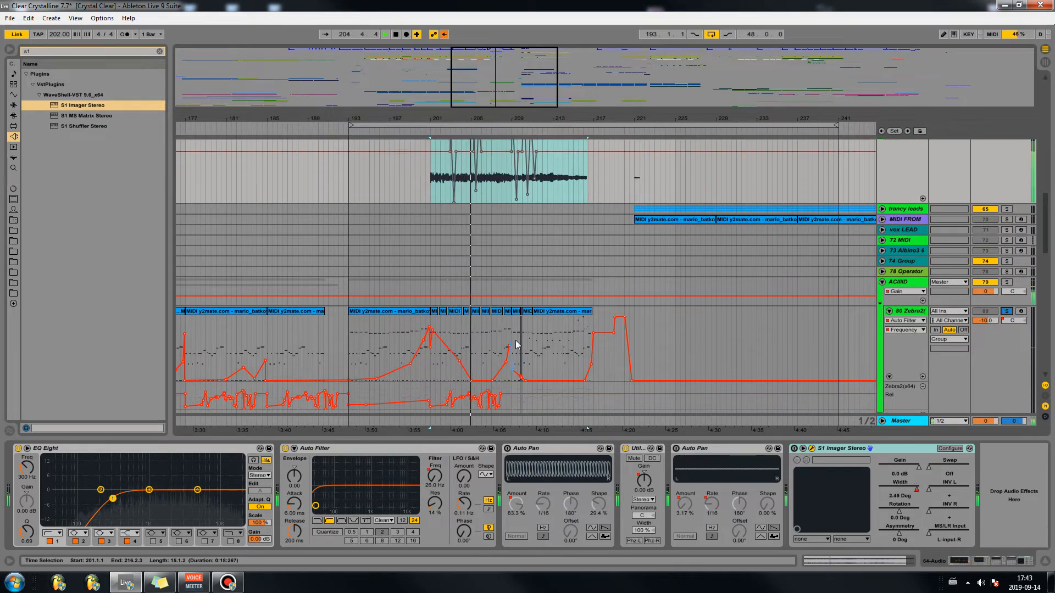
scroll(542, 305, up, 4)
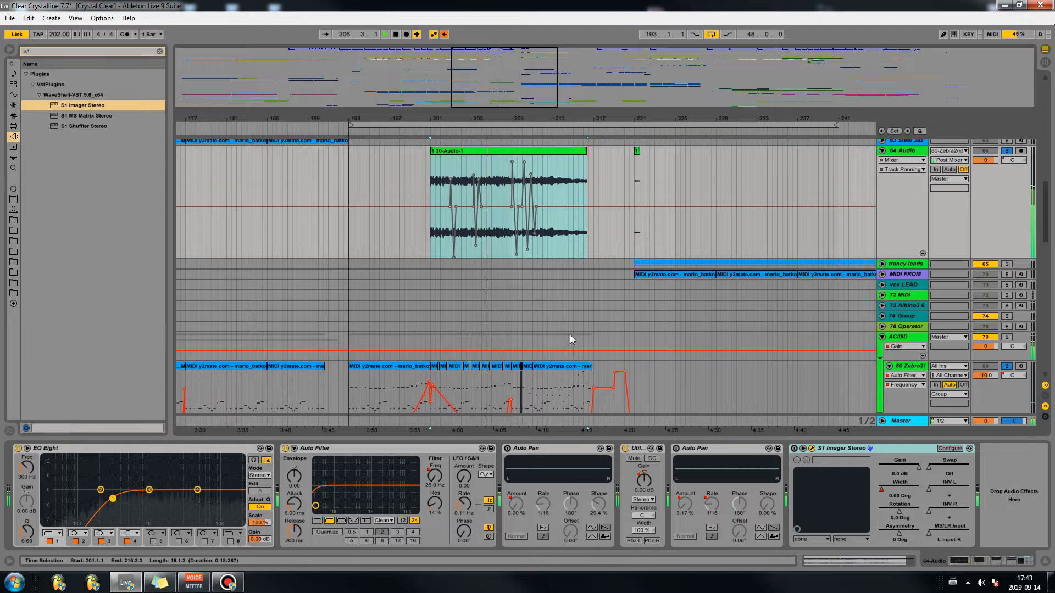
scroll(697, 287, up, 4)
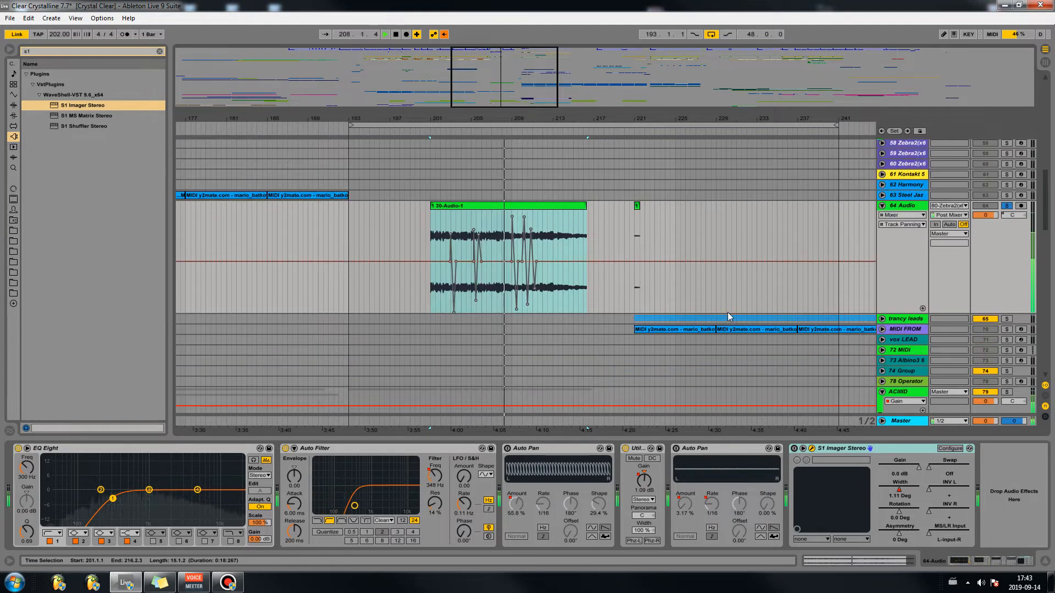
Step: Select the 64 Audio track and zoom in on the panning automation curves of its 30-Audio-1 clip
click(898, 206)
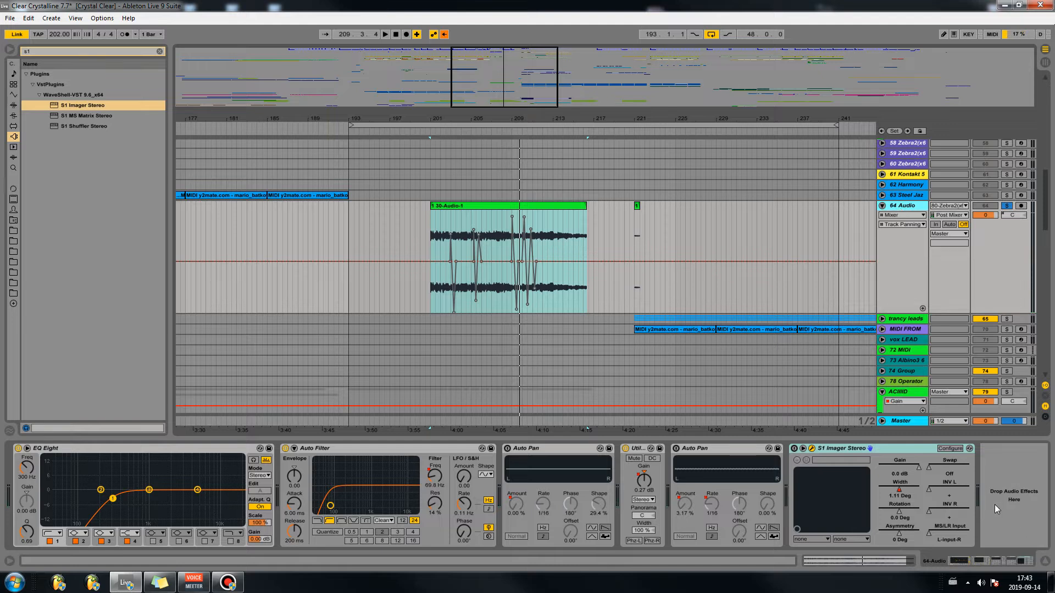
drag(458, 106, 458, 138)
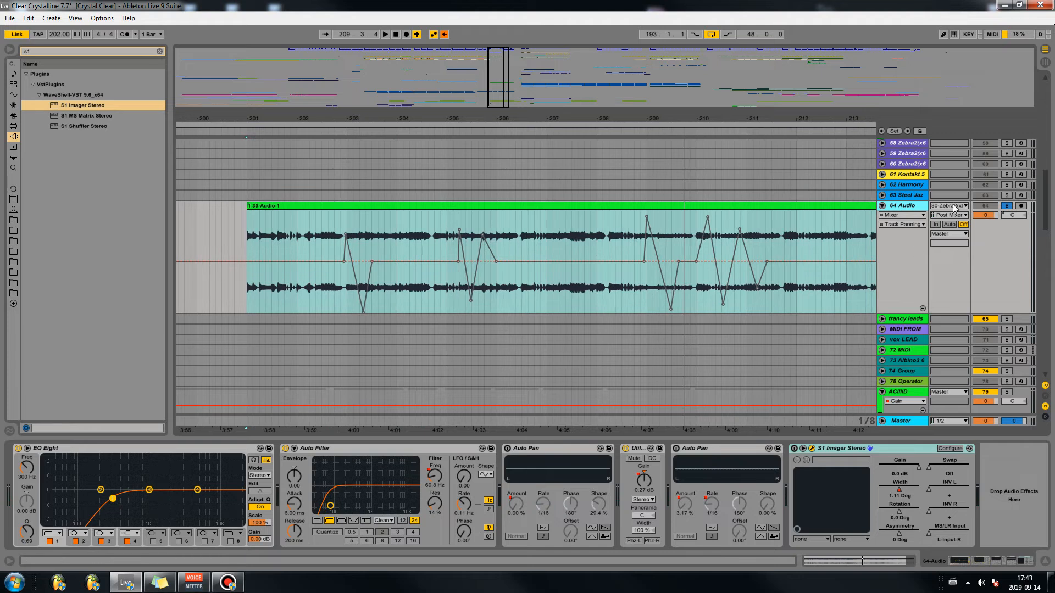
Step: Inspect the first Auto Pan and the S1 Imager Stereo on 64 Audio, viewing the imager's plug-in window before closing it
click(574, 460)
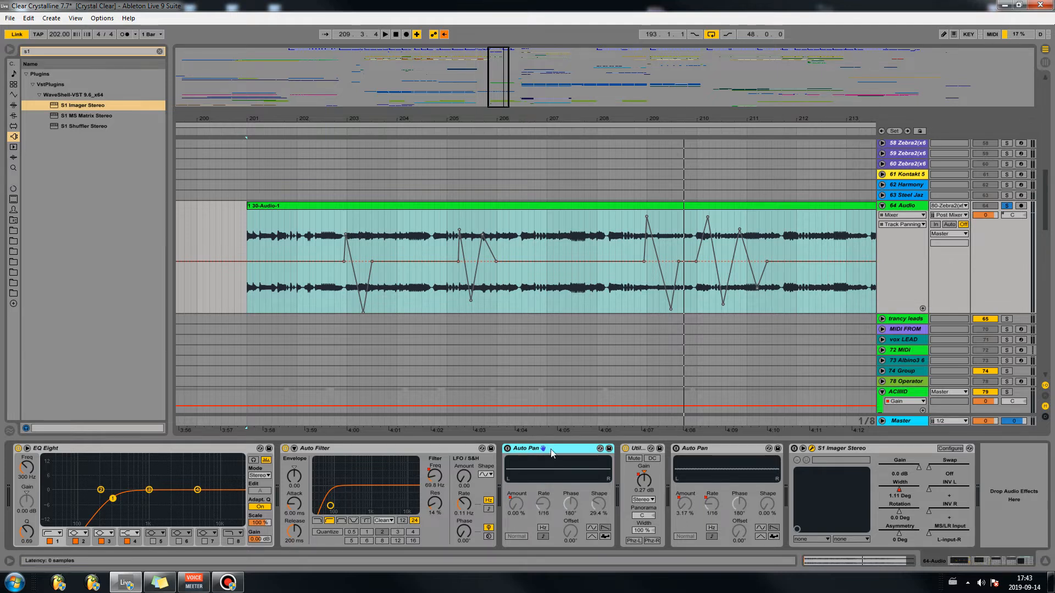
click(846, 453)
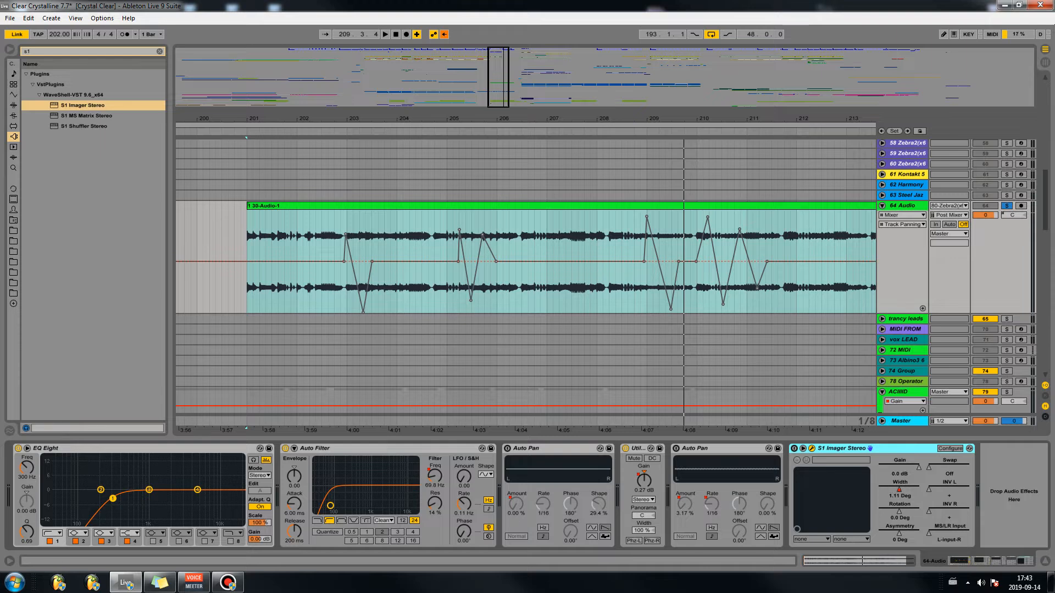
drag(833, 218, 542, 202)
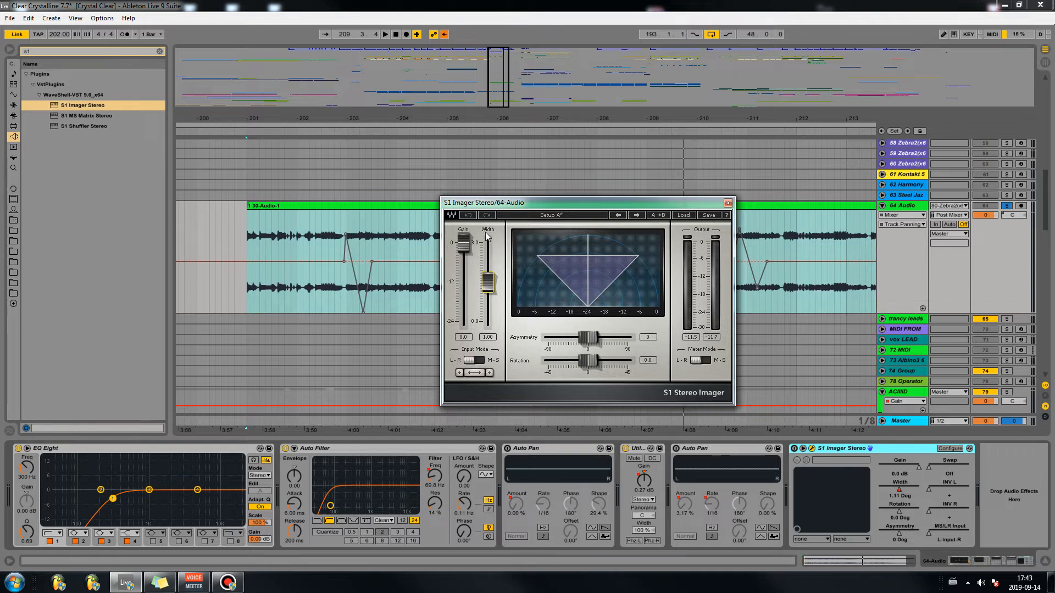
click(729, 203)
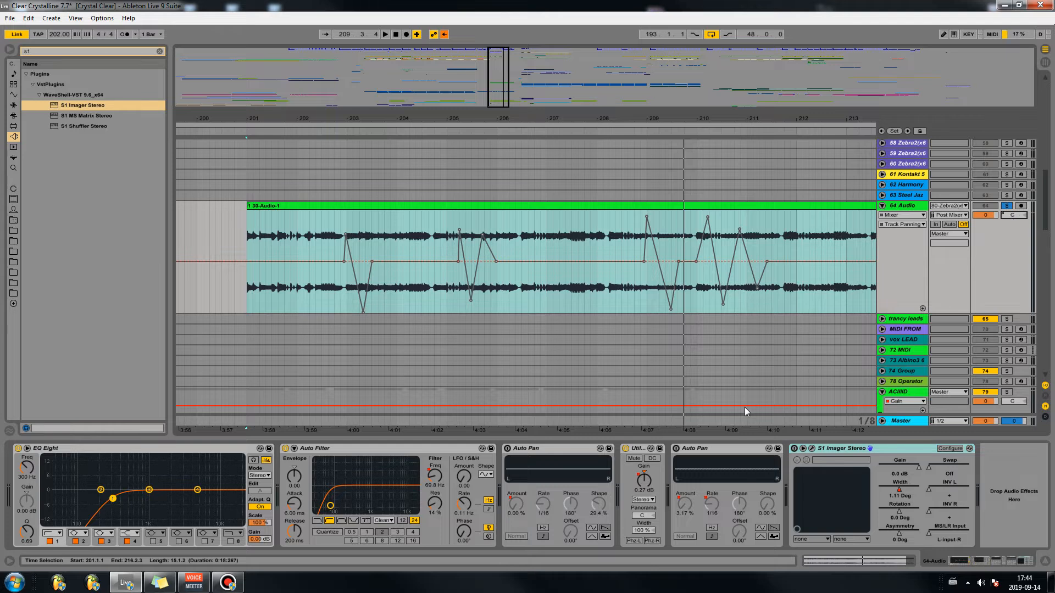
click(408, 206)
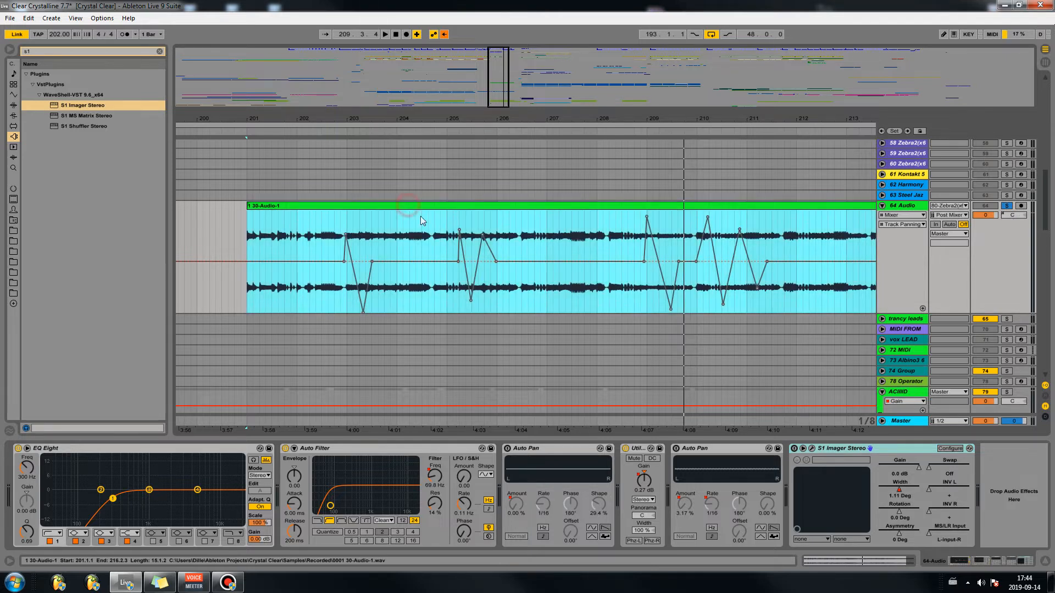
Step: Turn on both Auto Pan devices and the S1 Imager Stereo on the 64 Audio track
click(1010, 213)
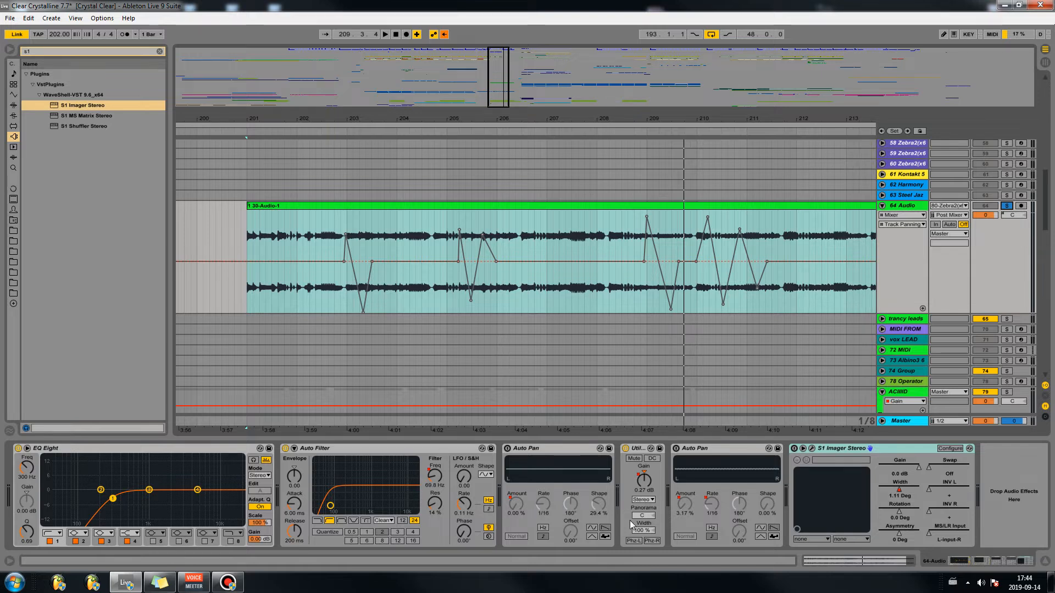
click(508, 449)
click(676, 448)
click(794, 449)
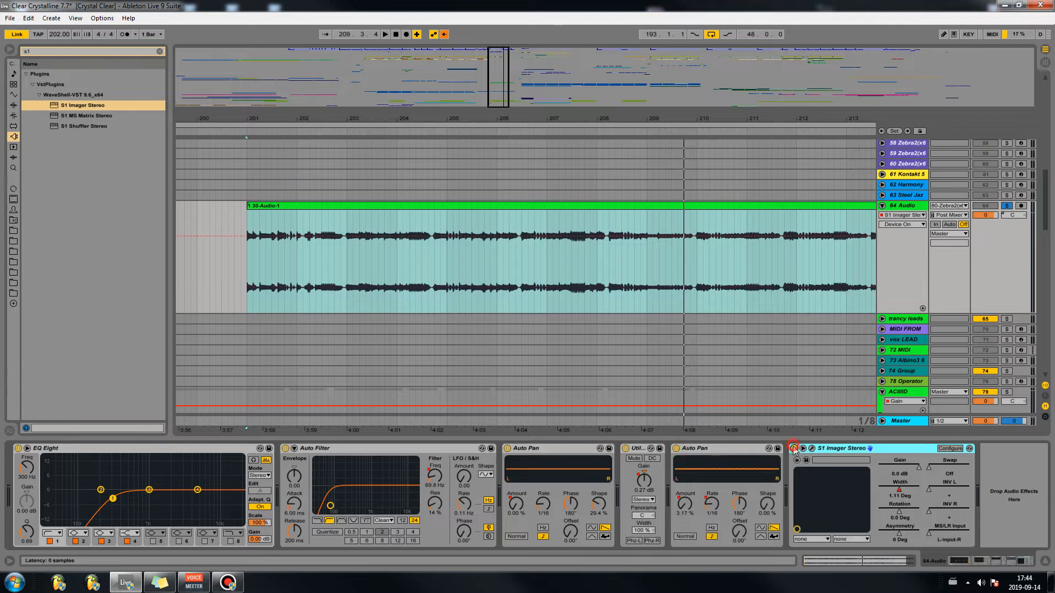
Step: Re-enable the 64 Audio track's panning automation and play its 30-Audio-1 clip from bar 201
right_click(1012, 214)
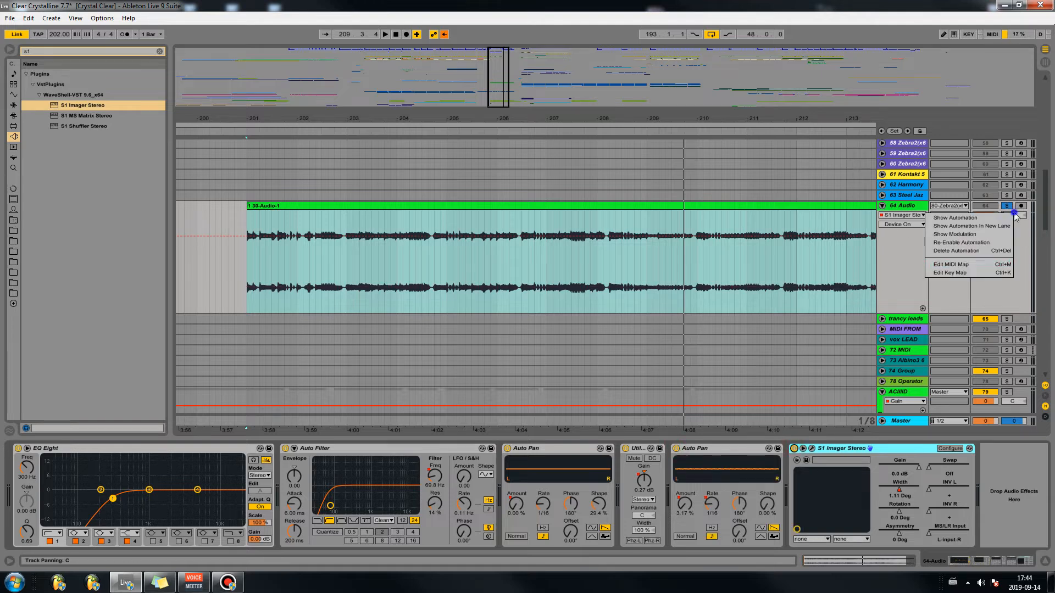
click(965, 246)
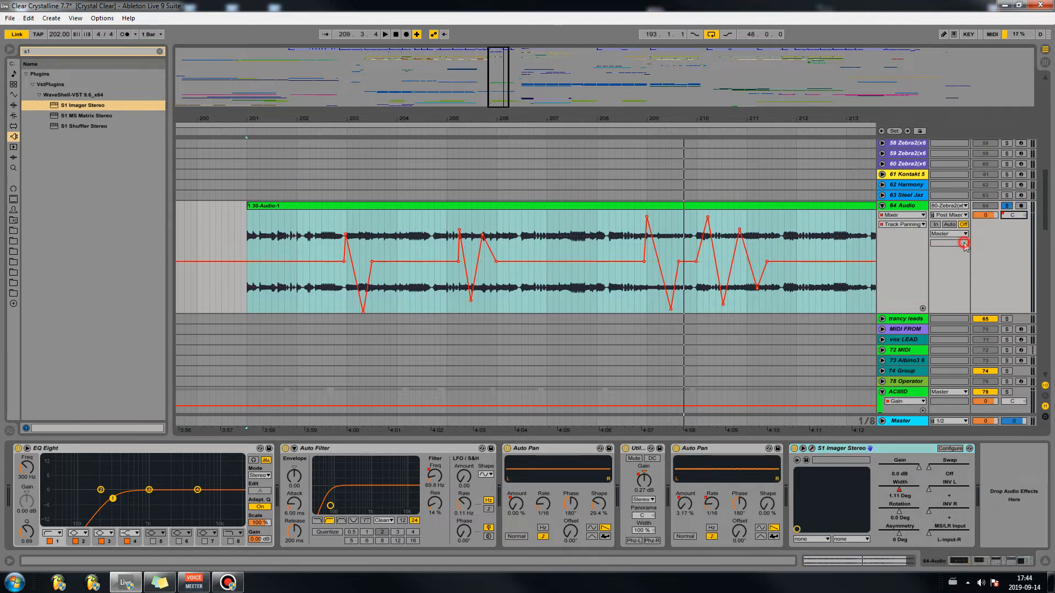
click(279, 205)
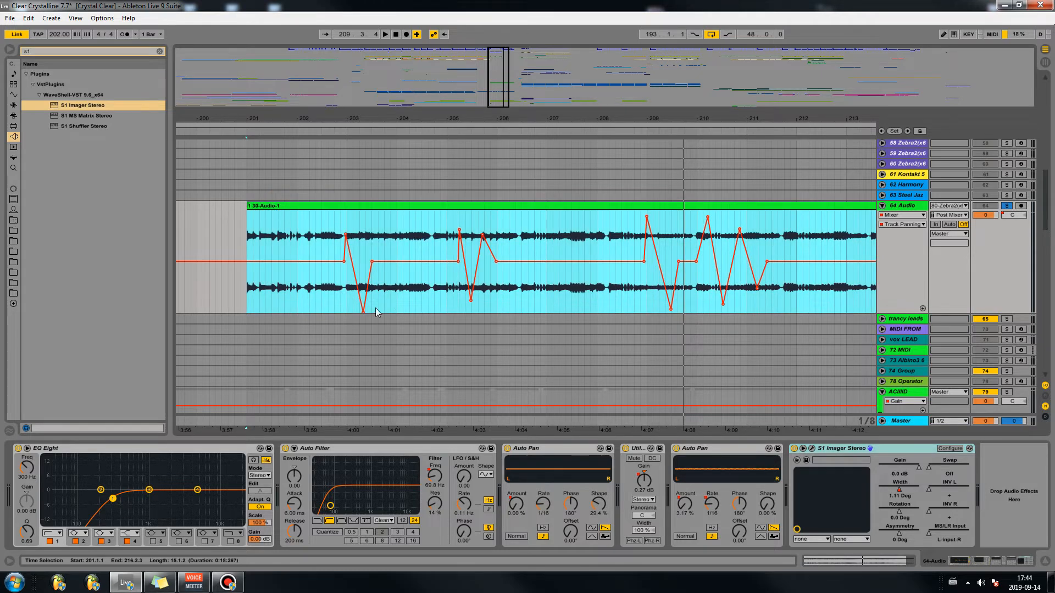
key(space)
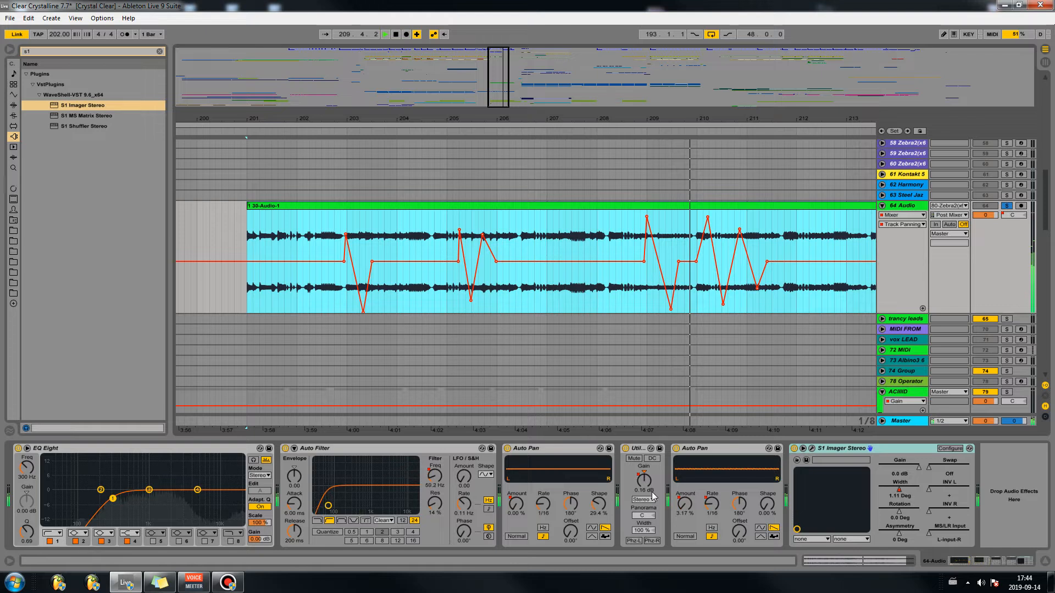
Step: Show the second Auto Pan's Amount automation in its own lane below the 30-Audio-1 clip and stop playback
click(692, 515)
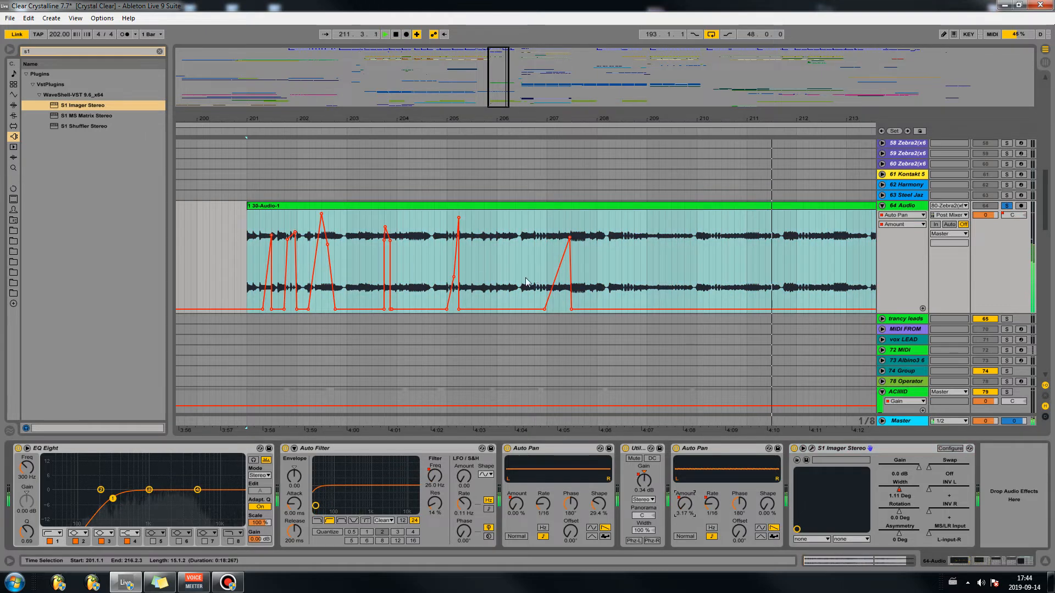
drag(558, 120, 556, 104)
key(space)
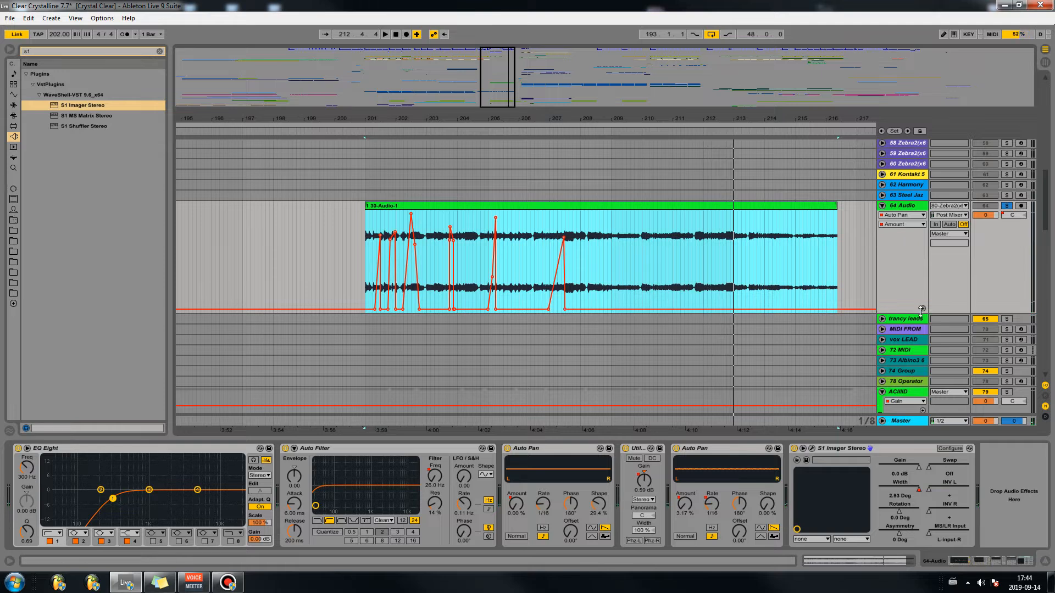
click(922, 309)
Step: Duplicate the second Auto Pan's Amount automation from bars 201–209 onto the following eight bars and play from bar 209
drag(612, 278, 380, 280)
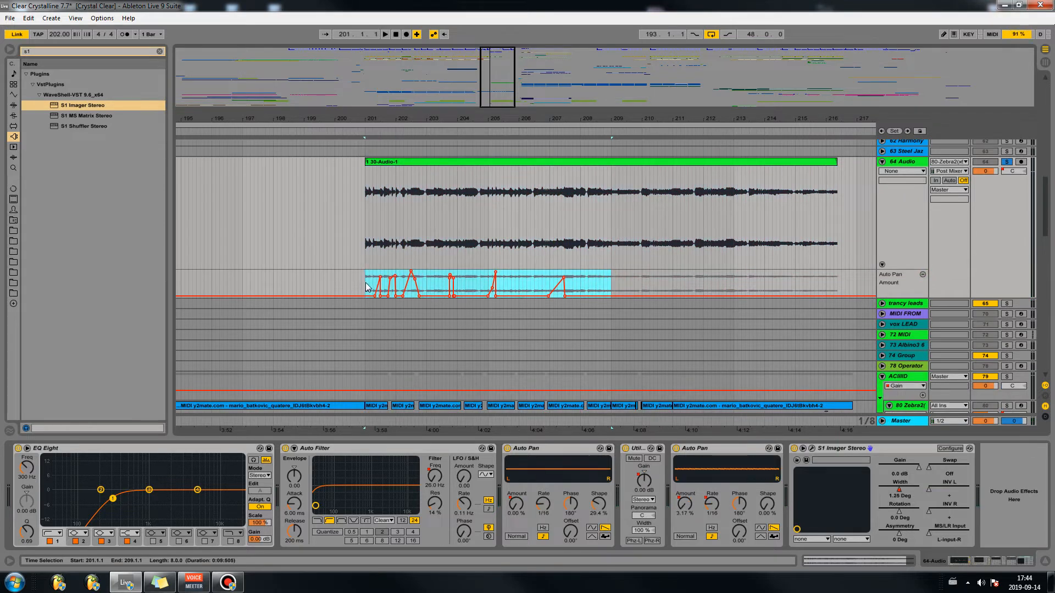
key(ctrl+d)
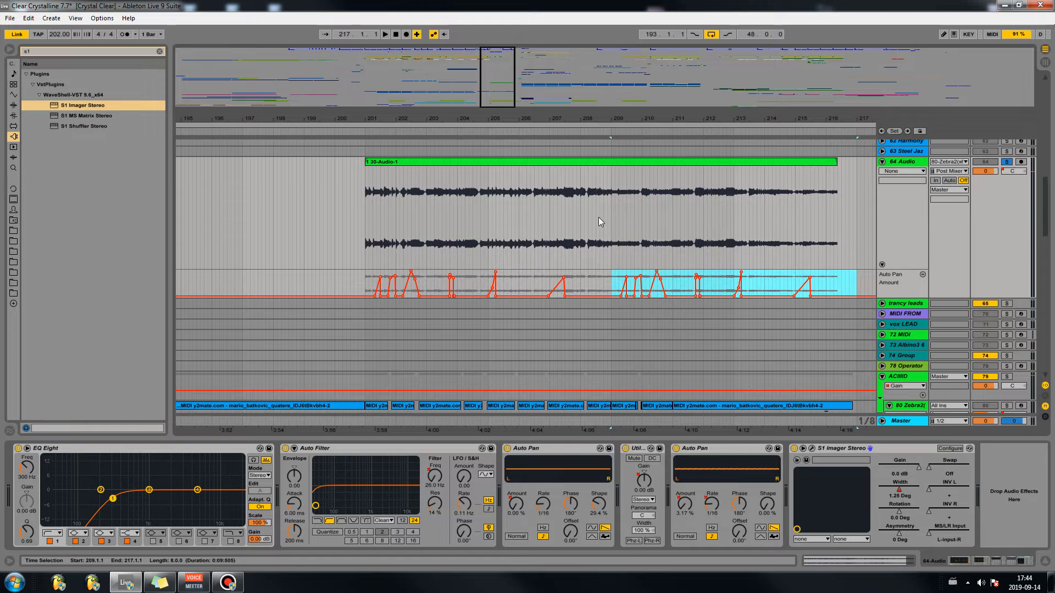
click(602, 245)
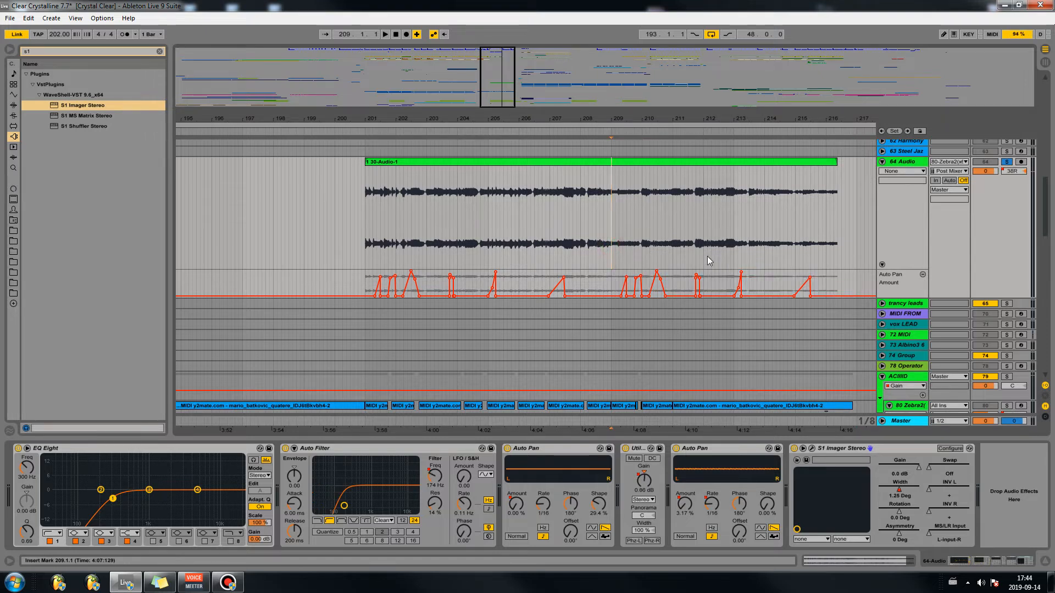
key(space)
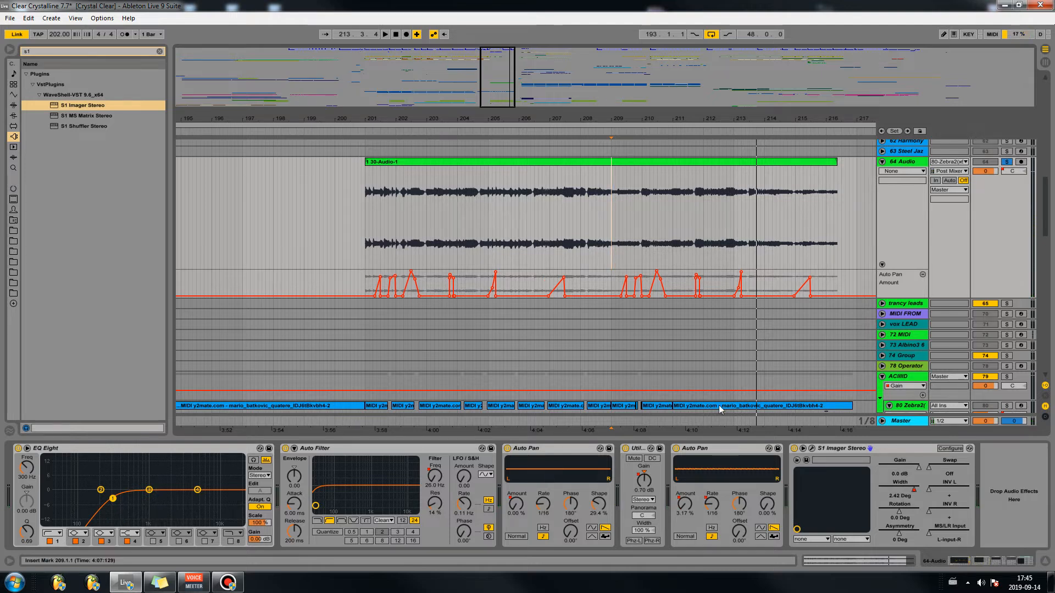
Step: Show the first Auto Pan's Amount automation in its own lane and duplicate its bars 201–209 onto the following eight bars
click(515, 504)
mouse_move(608, 186)
mouse_down()
mouse_move(550, 182)
mouse_move(601, 176)
mouse_up()
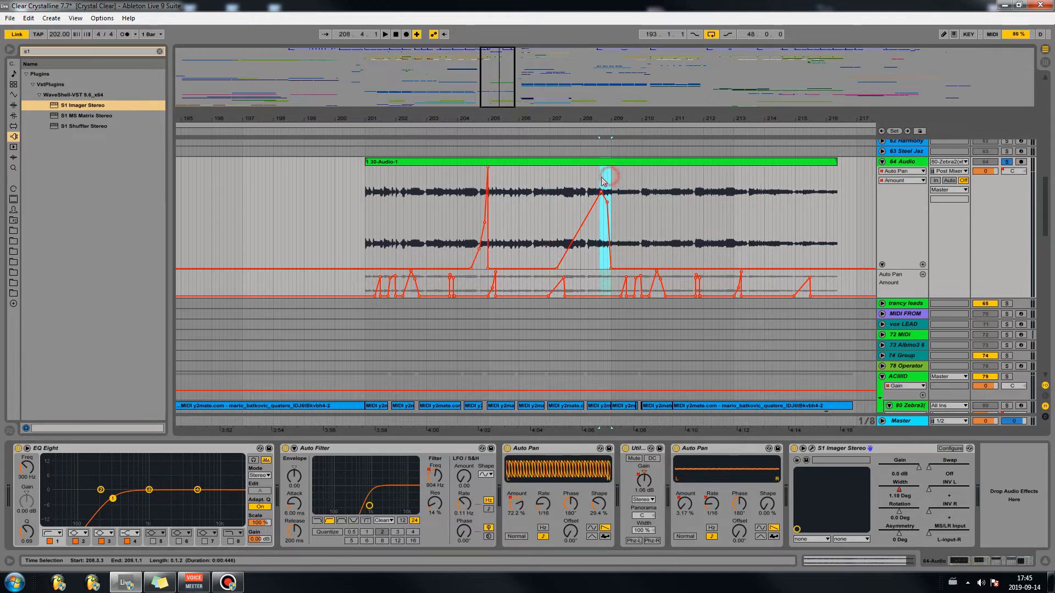
click(922, 264)
drag(608, 273, 367, 277)
key(ctrl+d)
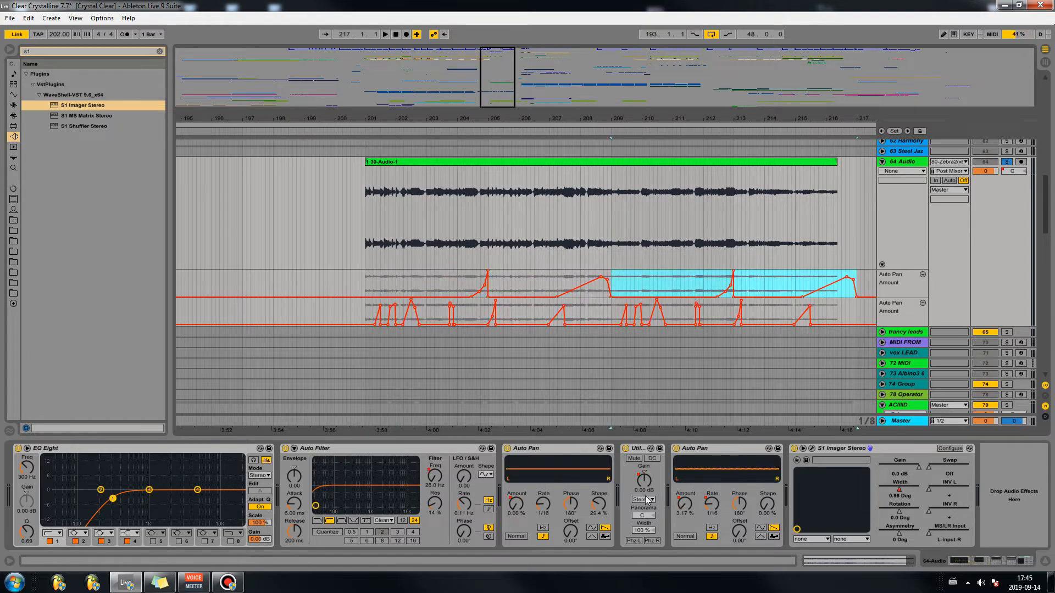
Step: Add separate automation lanes for the S1 Imager Stereo's Width and the Mixer's Track Panning on 64 Audio
click(1011, 172)
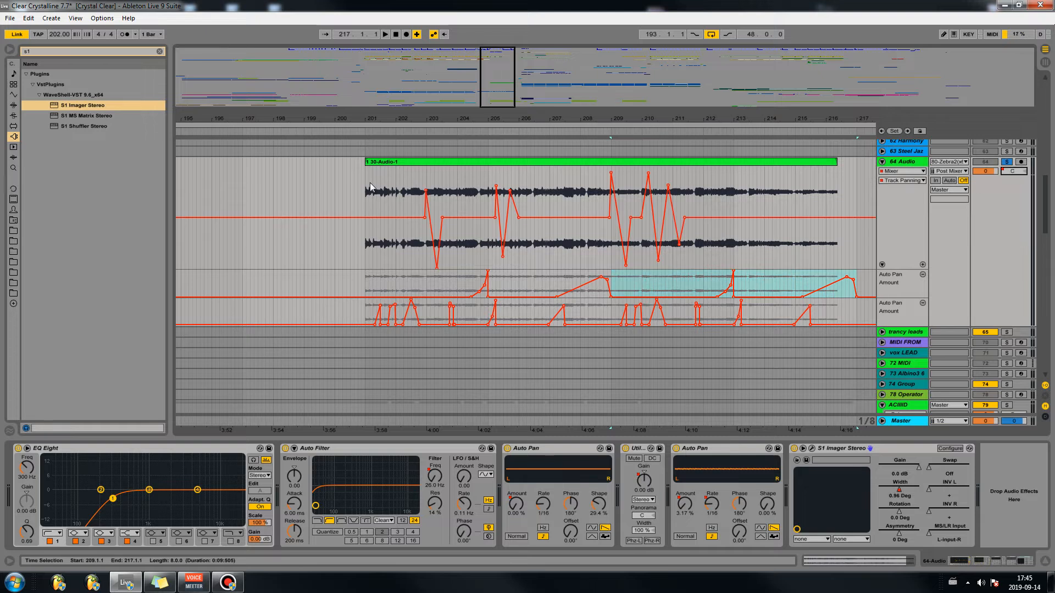
click(603, 185)
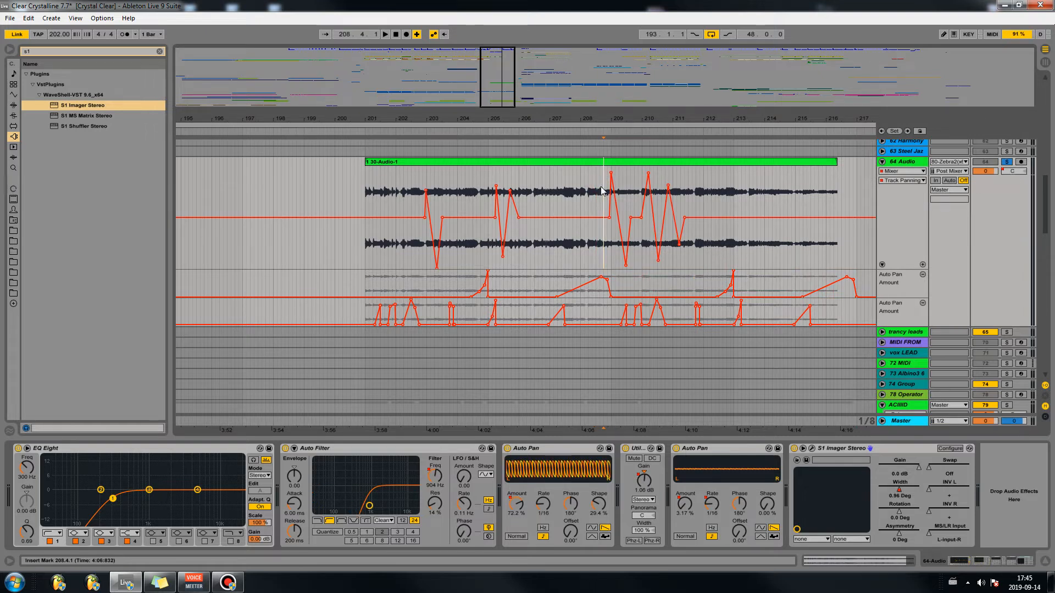
click(901, 490)
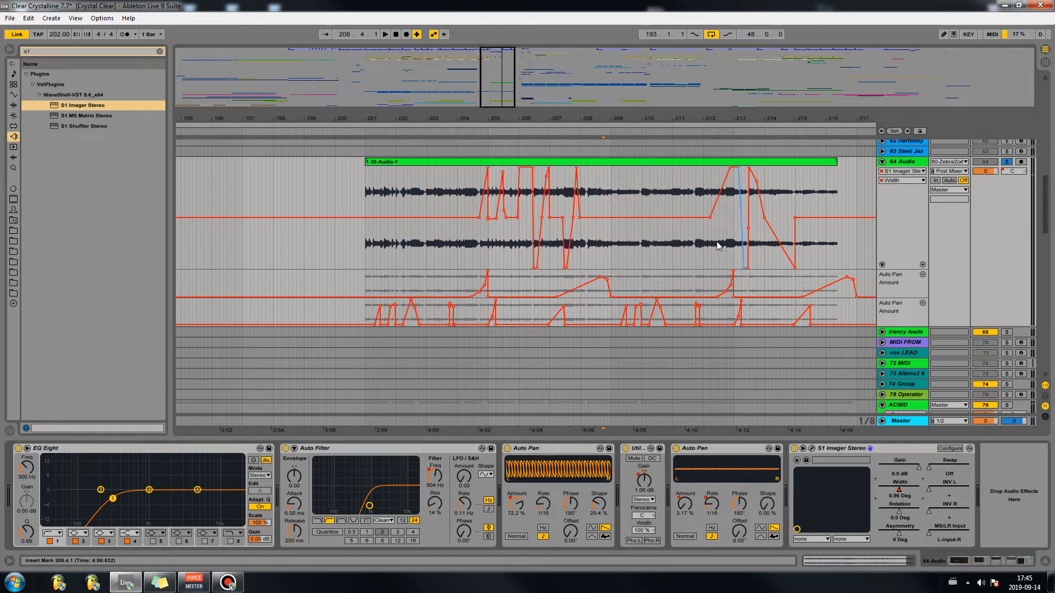
click(923, 265)
click(1013, 171)
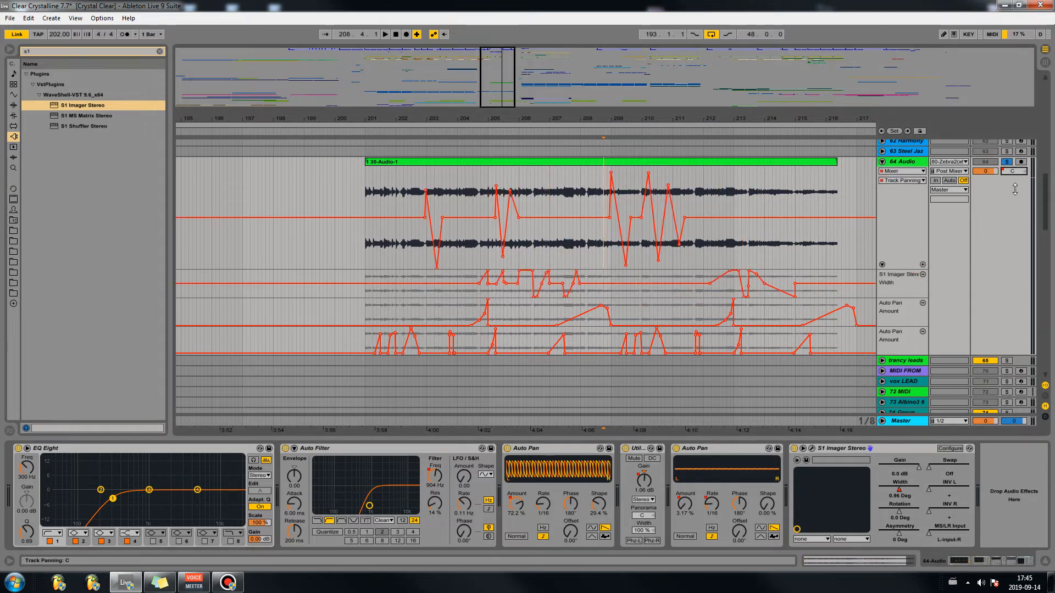
click(923, 264)
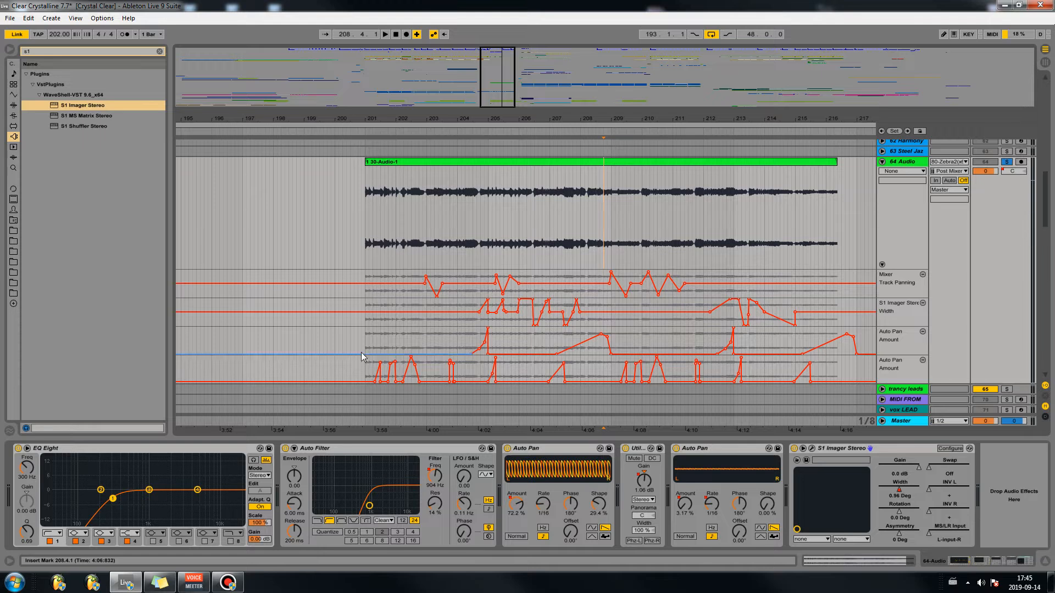
Step: Examine the panning, width and Auto Pan automation lanes between bars 201 and 208, placing the insert mark at 201.2 and 206
scroll(359, 347, down, 1)
drag(376, 131, 363, 393)
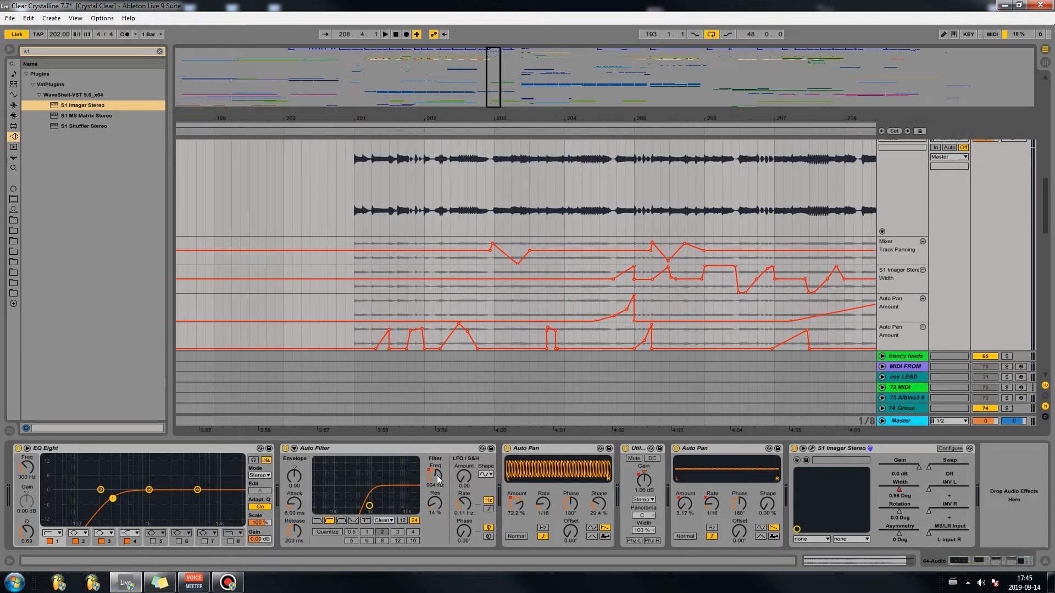
click(375, 341)
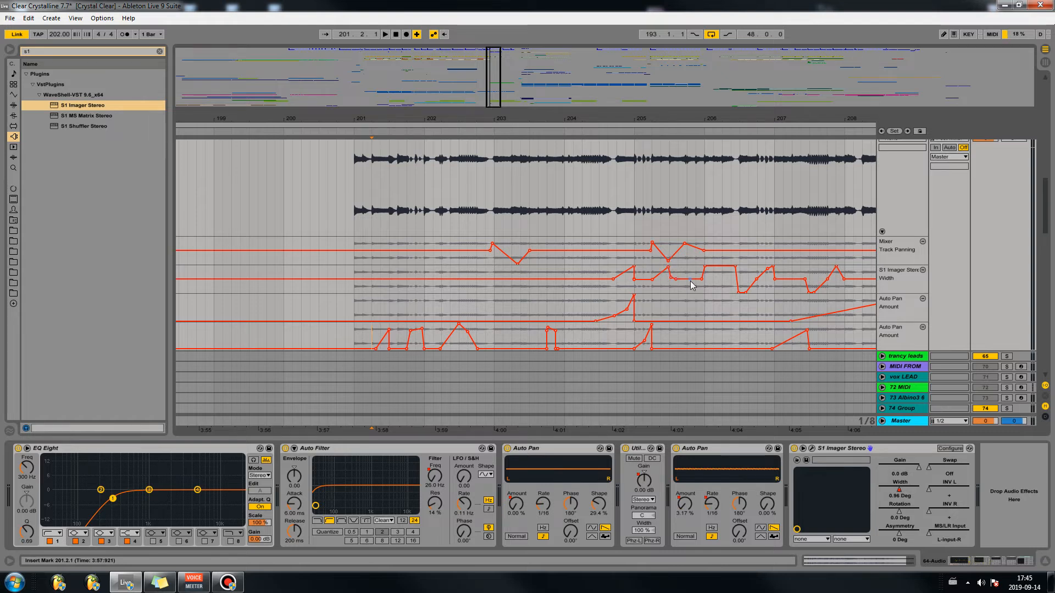
click(705, 249)
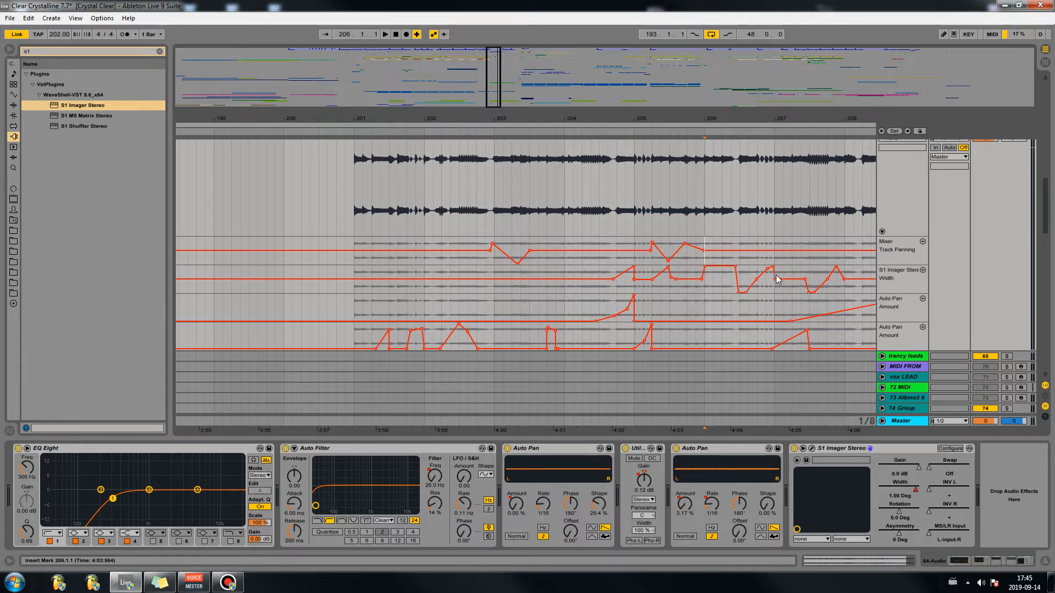
Step: Play the automated 64 Audio track from bar 203 to about bar 214, following all four automation lanes
click(494, 275)
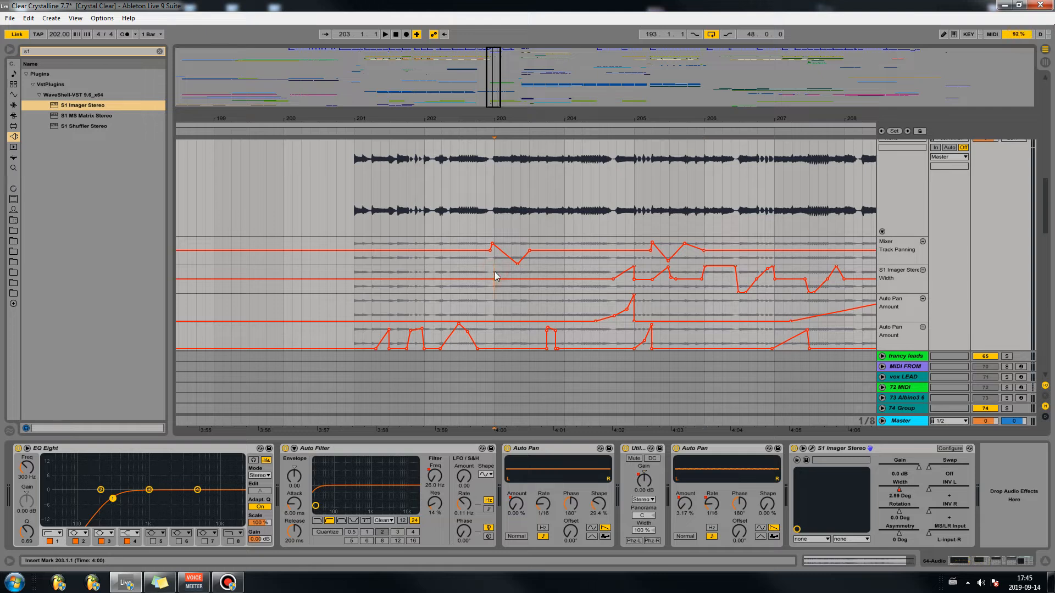
key(space)
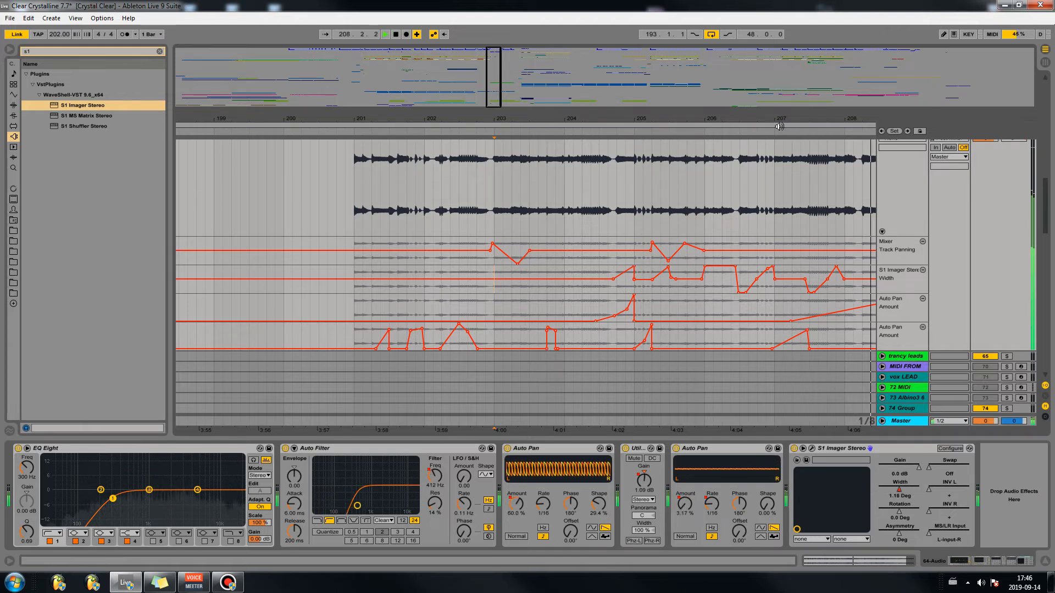
drag(520, 118, 517, 85)
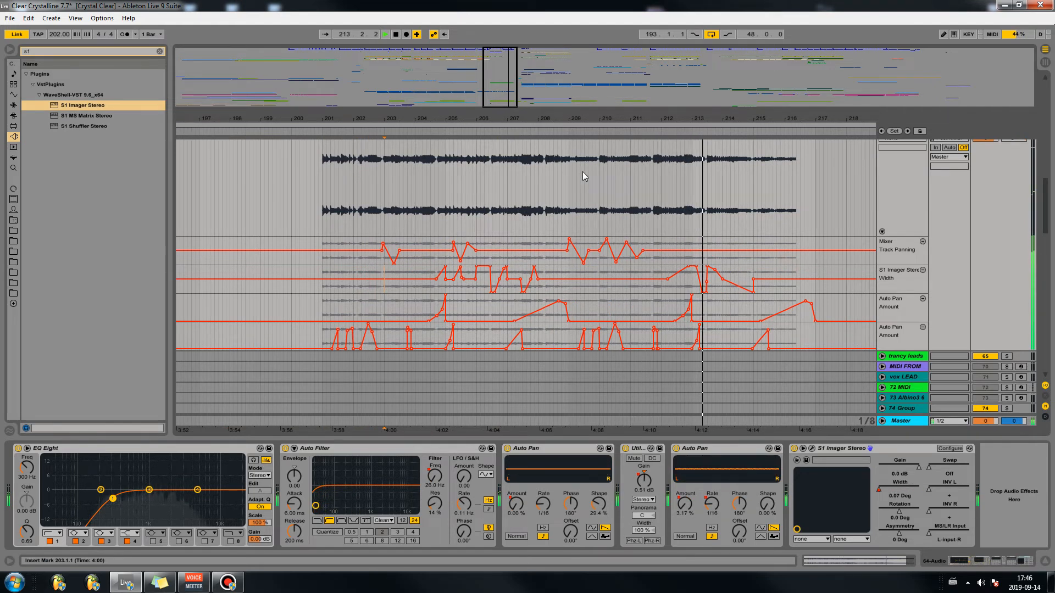
key(space)
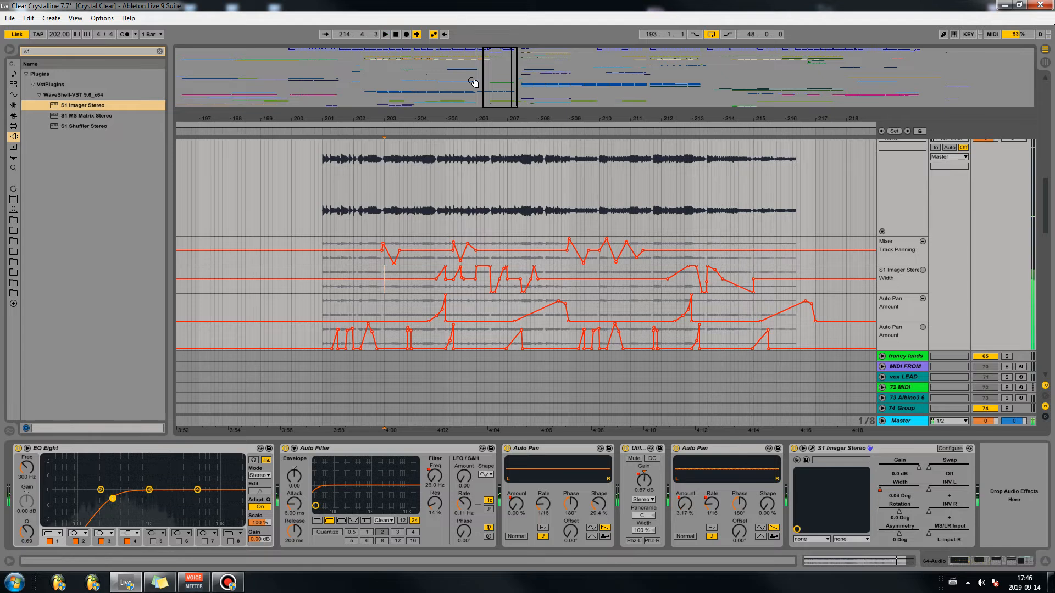
Step: Replay 64 Audio from 202.4.4 and examine the panning automation around bar 203 up close
drag(515, 118, 517, 151)
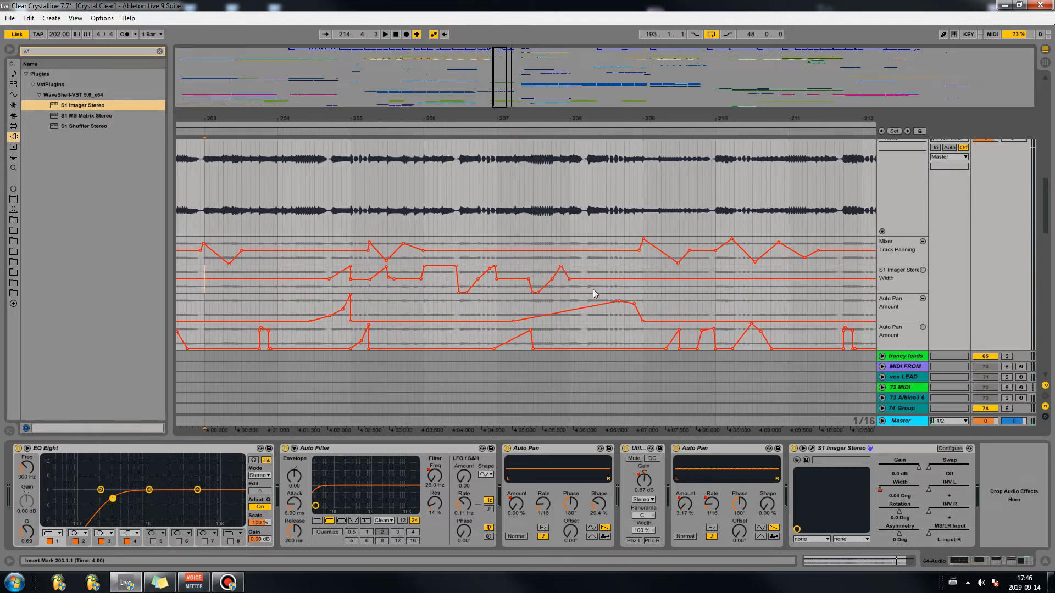
click(201, 267)
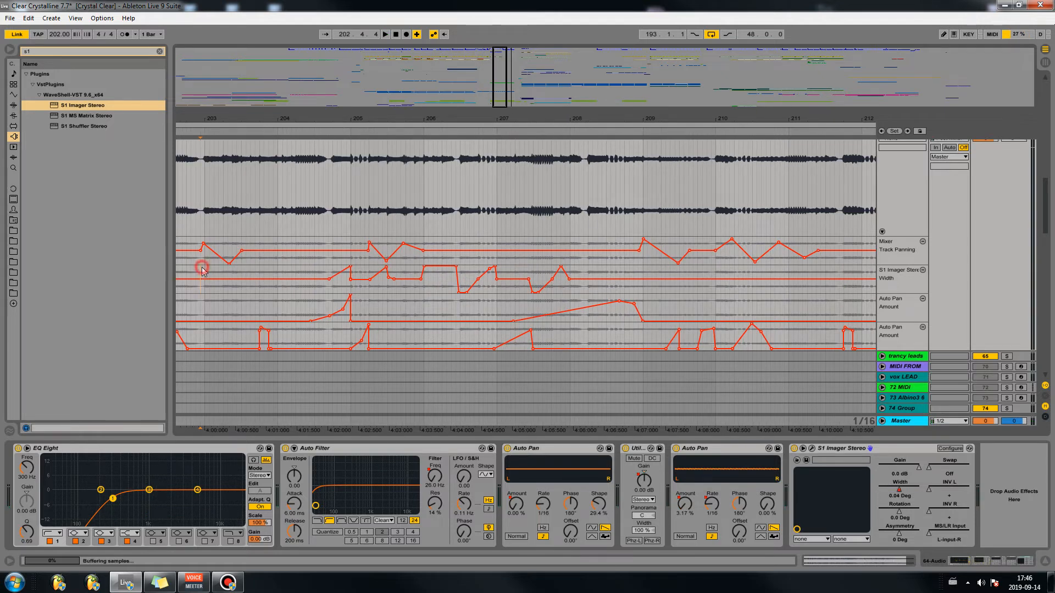
key(space)
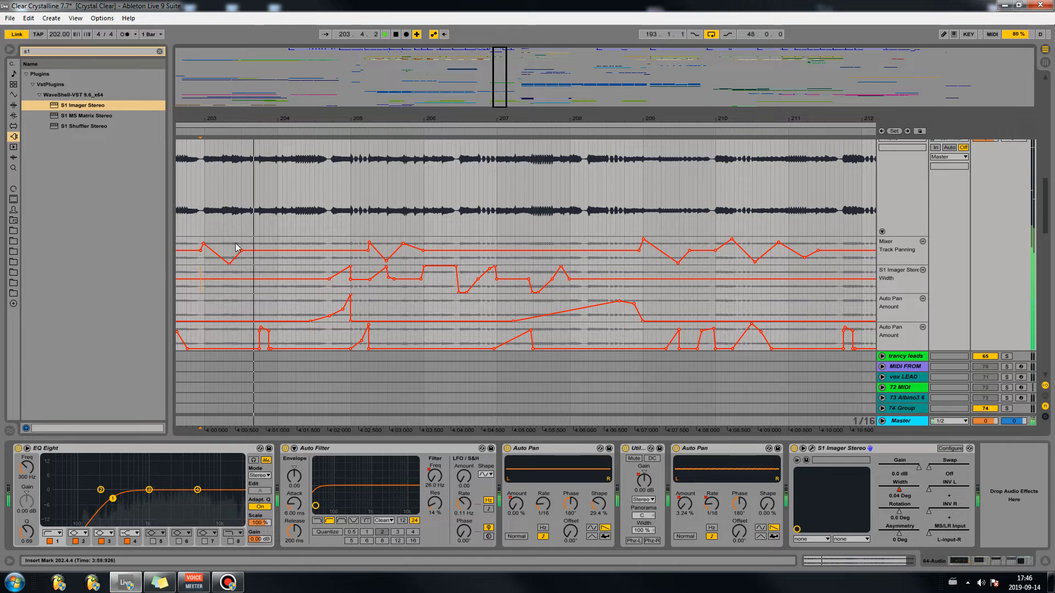
key(space)
key(space)
drag(224, 117, 300, 156)
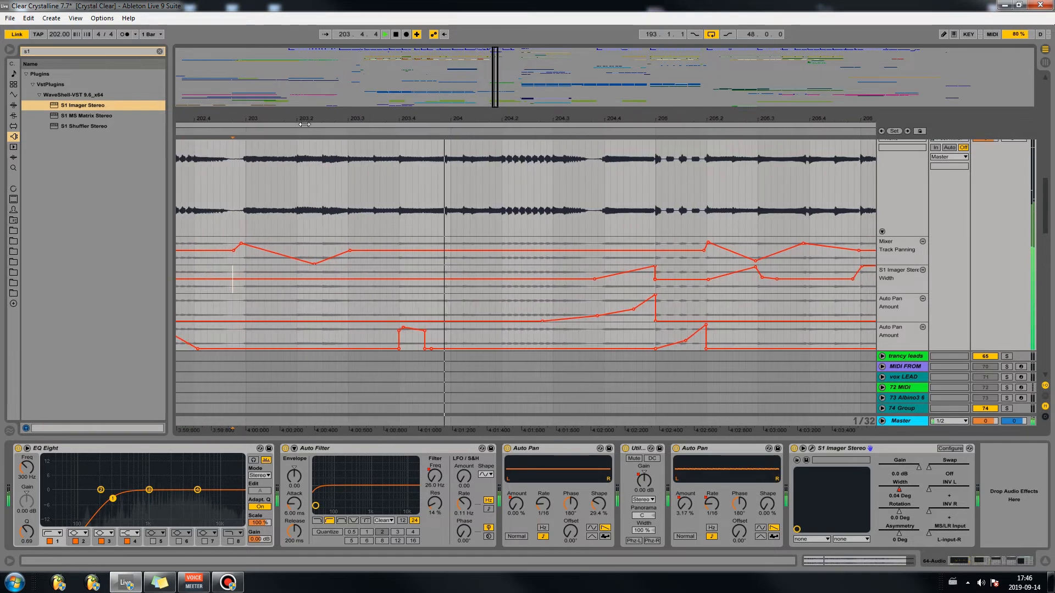
Step: Draw a rise in the S1 Imager Width automation from 203.2.4 up to bar 204, dropping back to the base level there
key(space)
key(space)
key(space)
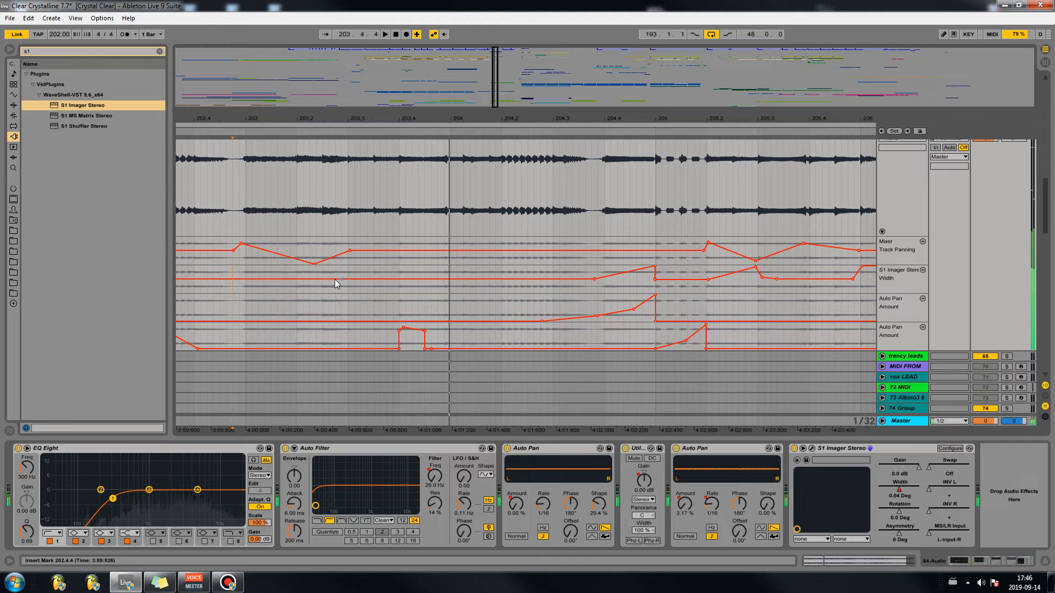
click(335, 279)
click(451, 279)
mouse_move(431, 281)
mouse_down()
mouse_move(435, 271)
mouse_move(416, 272)
mouse_up()
click(398, 270)
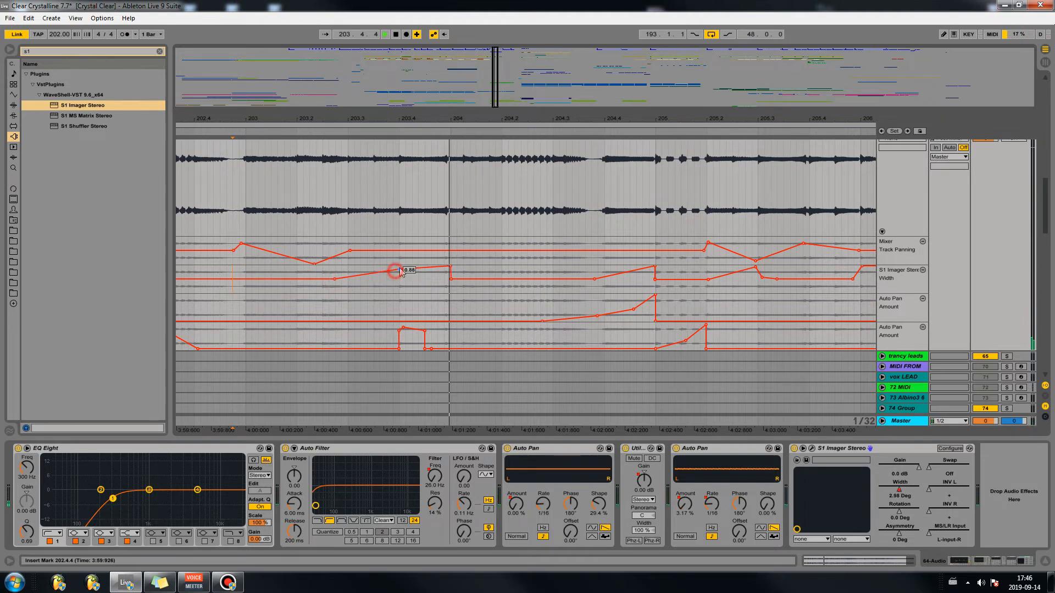
Step: Move the Width curve's peak forward to 203.3.4 so it holds until bar 204, playing it from 203.4.2 and 203.2.2
key(space)
click(419, 271)
drag(401, 273, 397, 274)
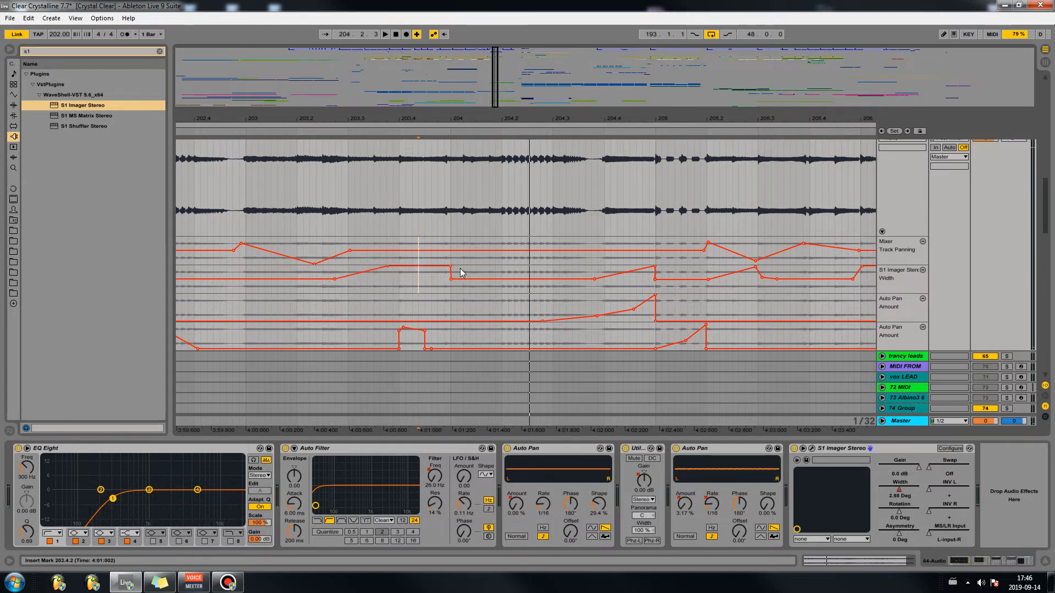
key(space)
click(316, 277)
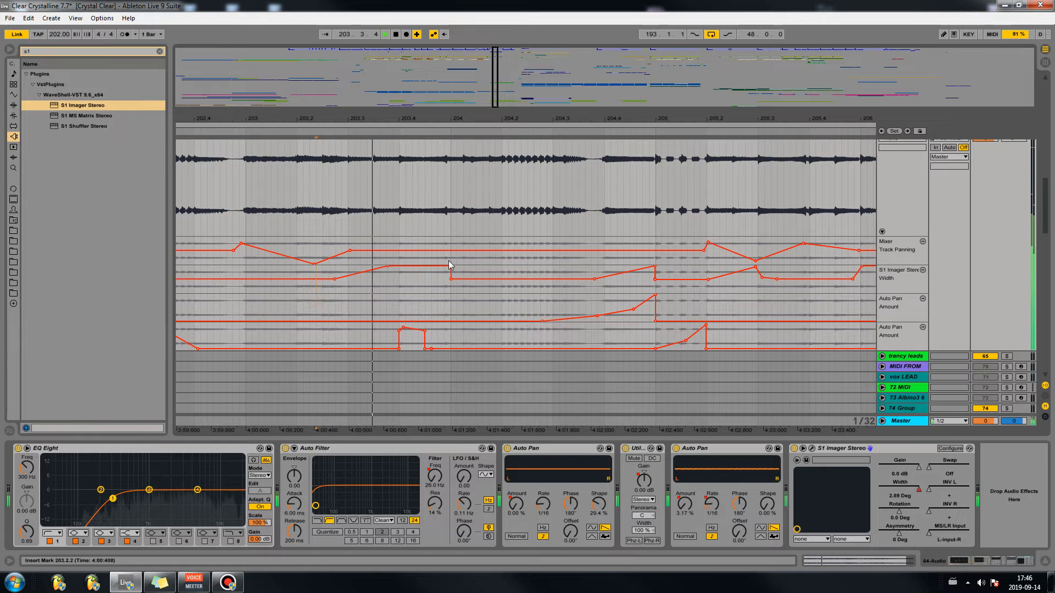
Step: Shape a Width dip at bar 204 that recovers just before 204.2, and play it back from 203.2.2
drag(445, 266, 443, 267)
key(space)
key(space)
click(496, 279)
key(space)
drag(455, 280, 452, 289)
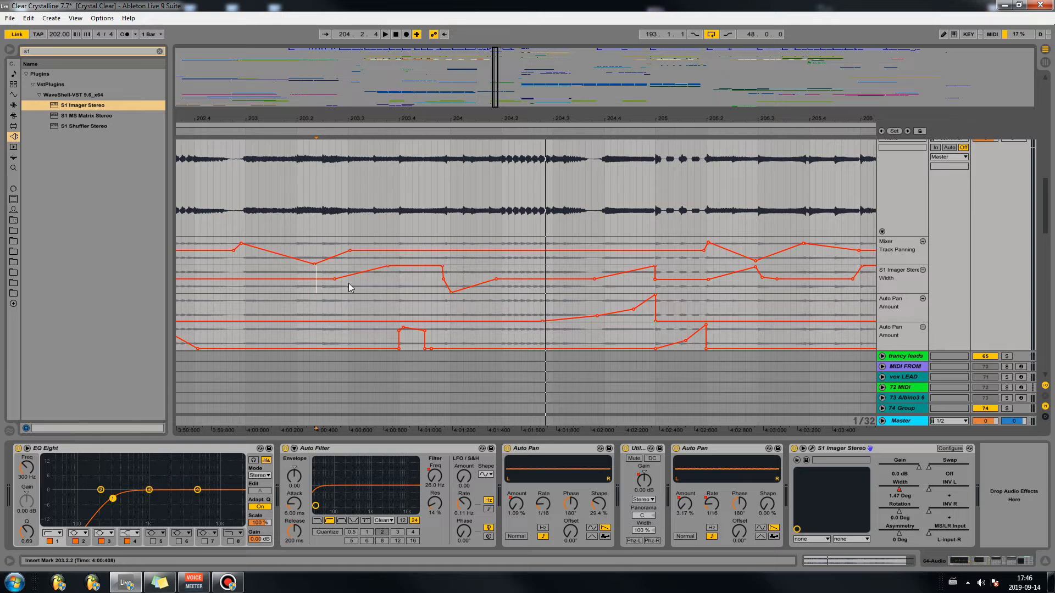
key(space)
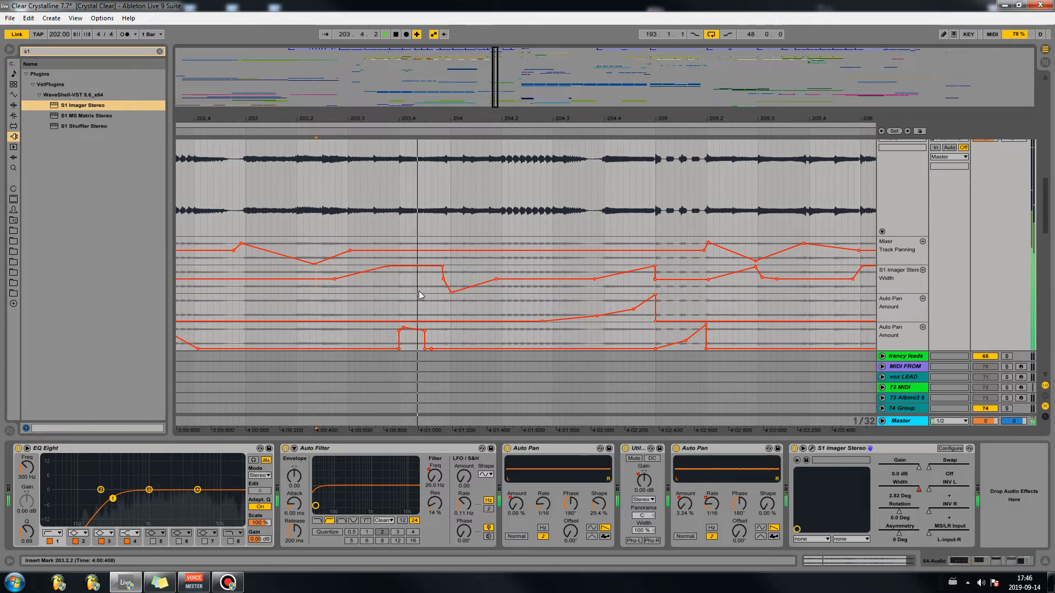
key(space)
key(space)
key(space)
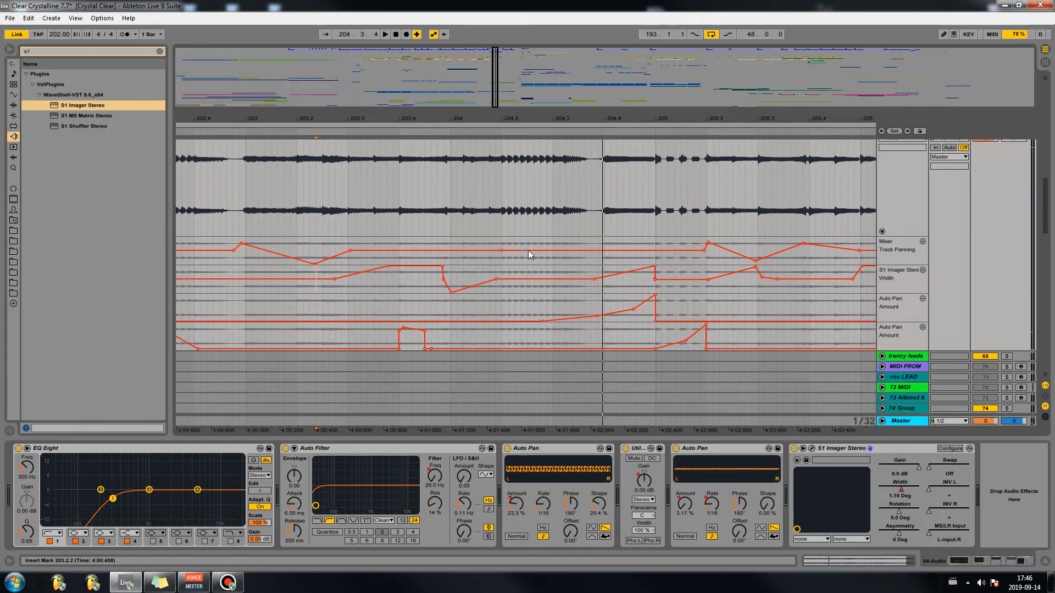
Step: Draw a zigzag in the Track Panning automation between 204.2 and 204.3, and play it from 204.1.3 and 203.4.2
click(554, 251)
drag(518, 252, 531, 245)
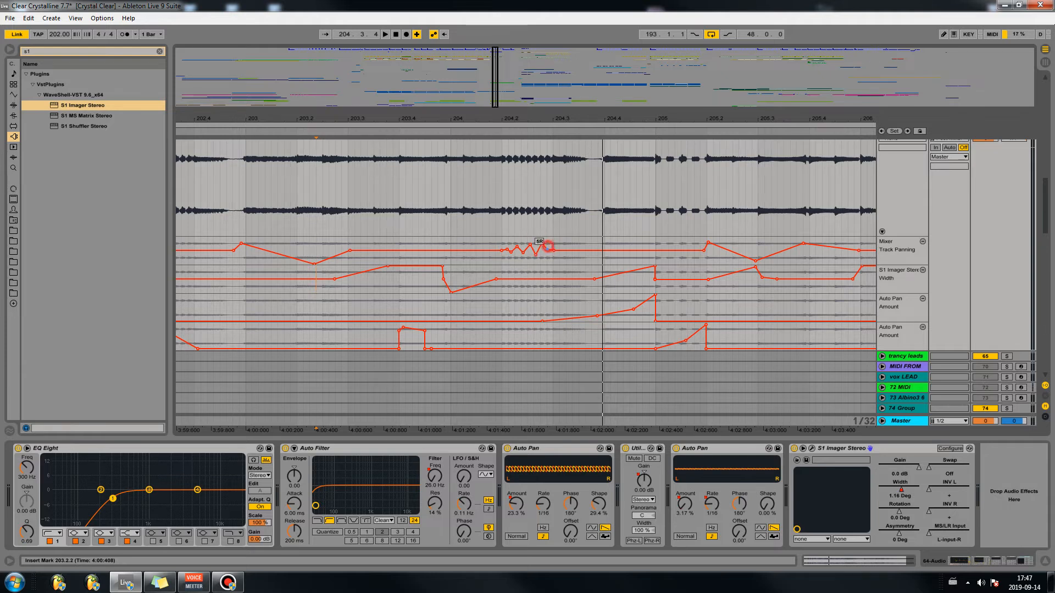
click(483, 248)
key(space)
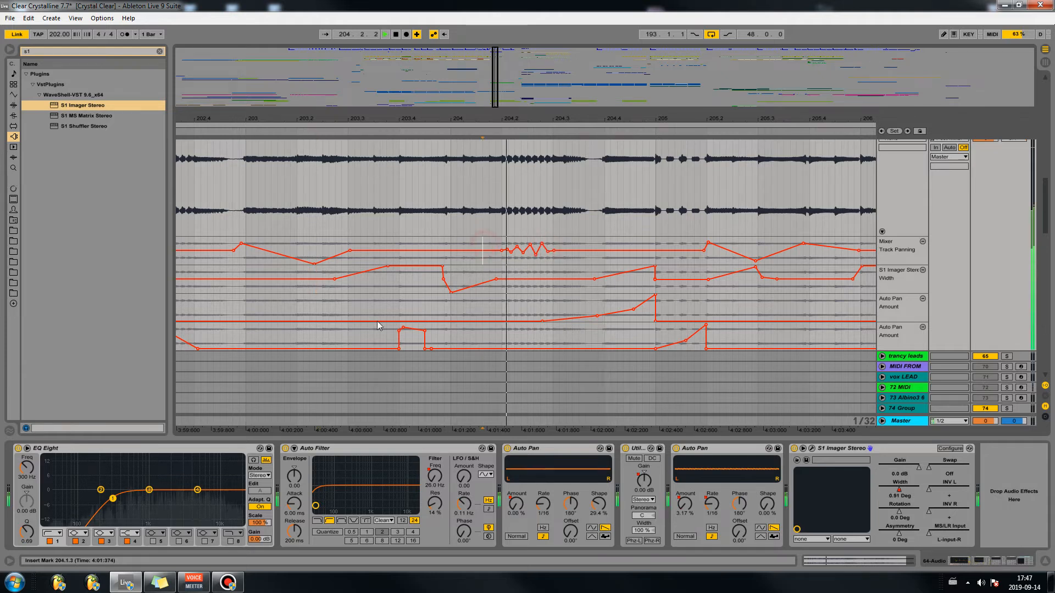
click(419, 246)
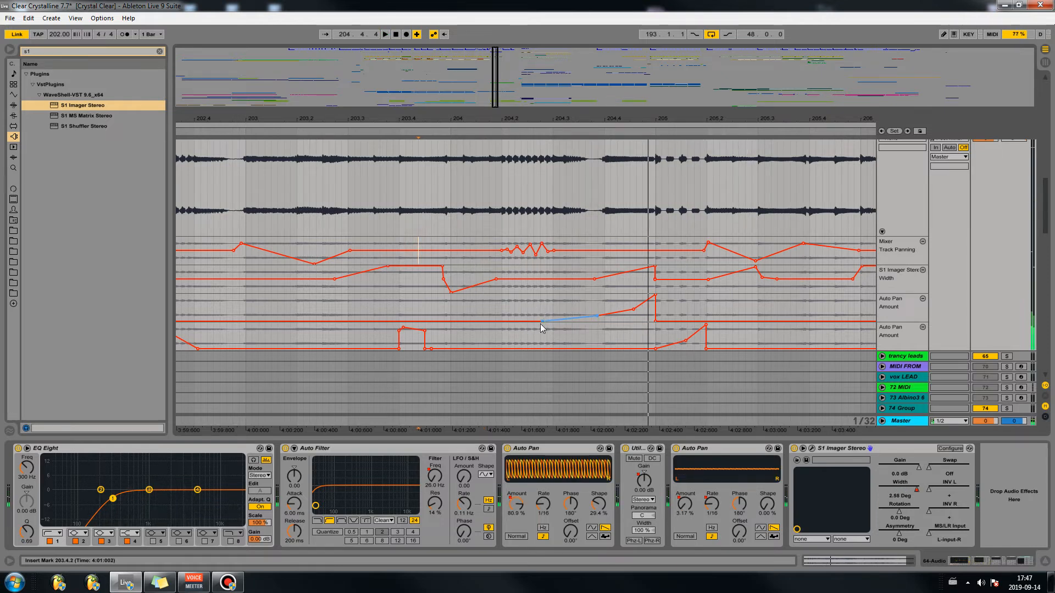
Step: Add a spike peaking at 204.3 to the second Auto Pan's Amount automation and play it from 204.1.3
click(533, 350)
drag(553, 350, 553, 326)
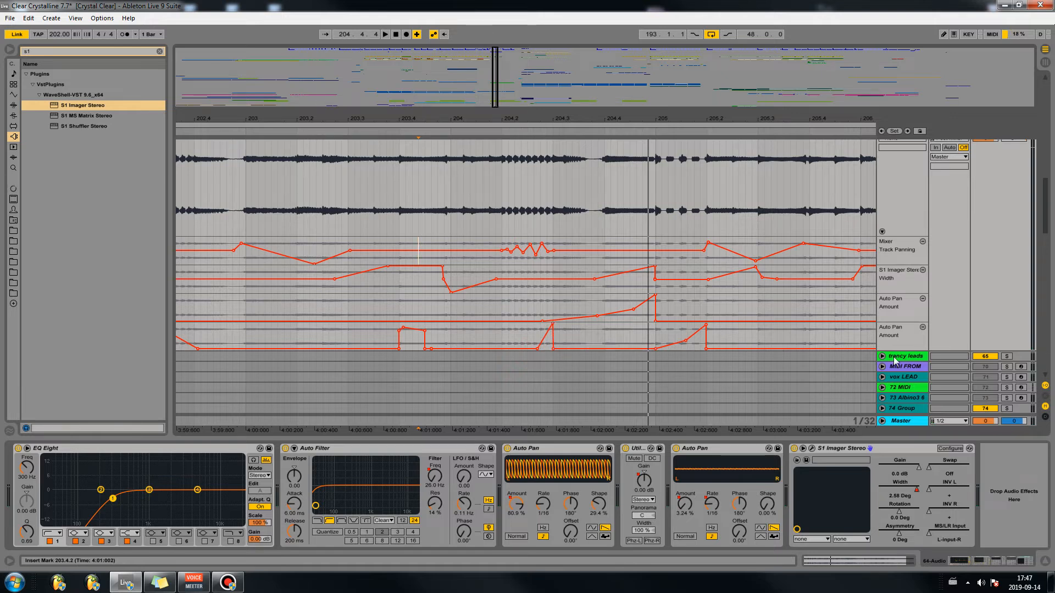
click(483, 338)
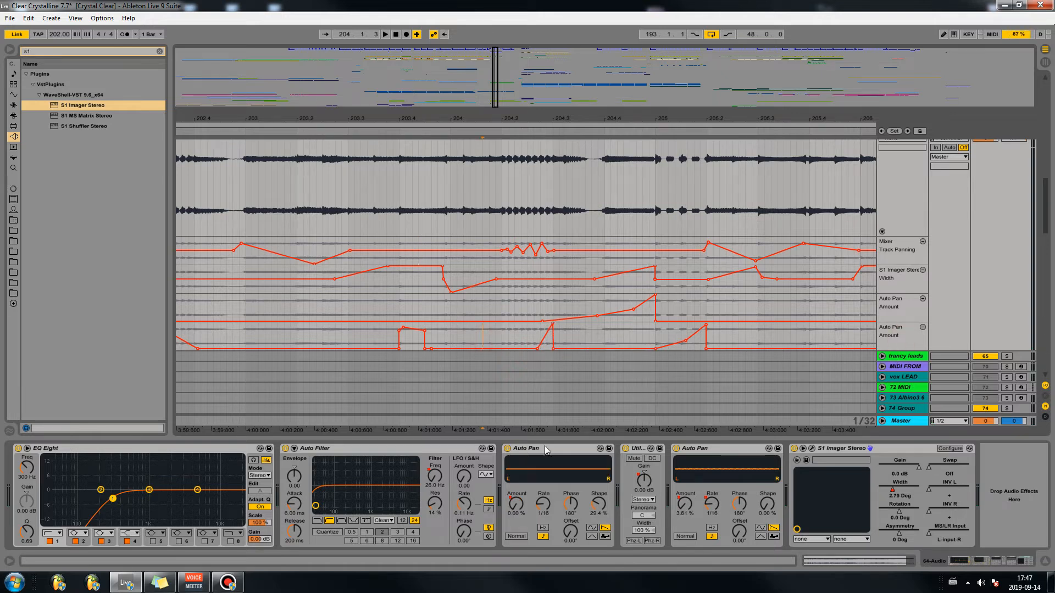
key(space)
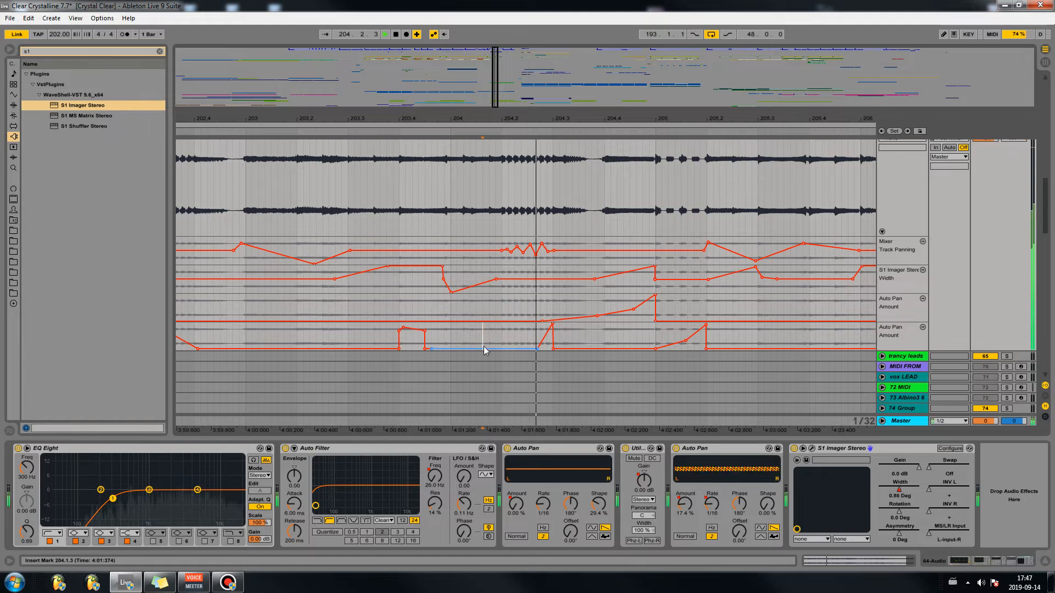
Step: Broaden the second Auto Pan's Amount spike, starting its rise at about 204.2.2 and holding the peak until 204.3
click(527, 348)
click(537, 349)
mouse_move(553, 324)
mouse_down()
mouse_move(542, 324)
mouse_move(553, 324)
mouse_up()
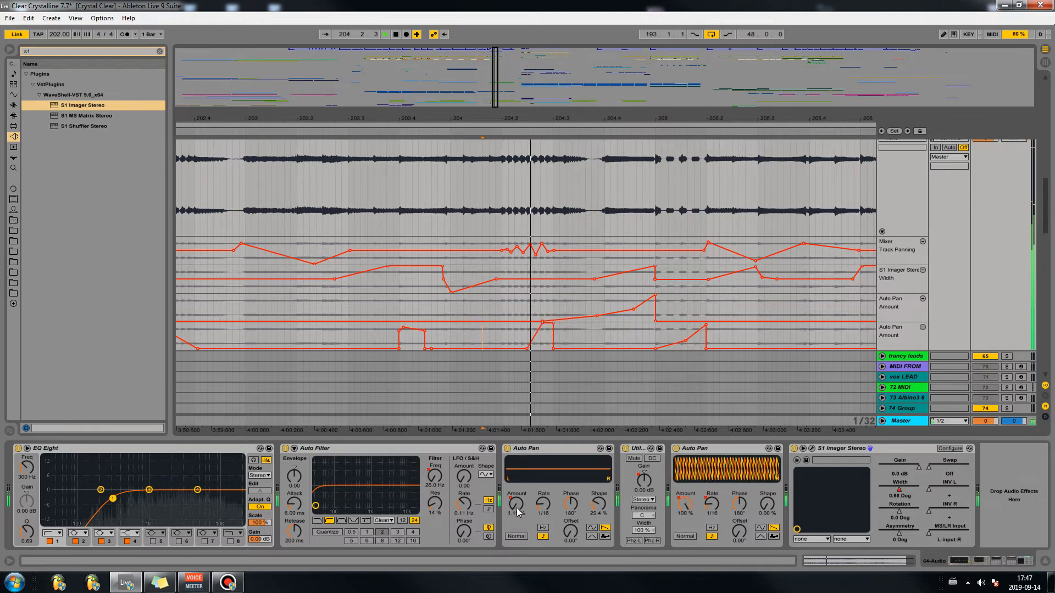
key(space)
key(space)
click(518, 349)
click(526, 349)
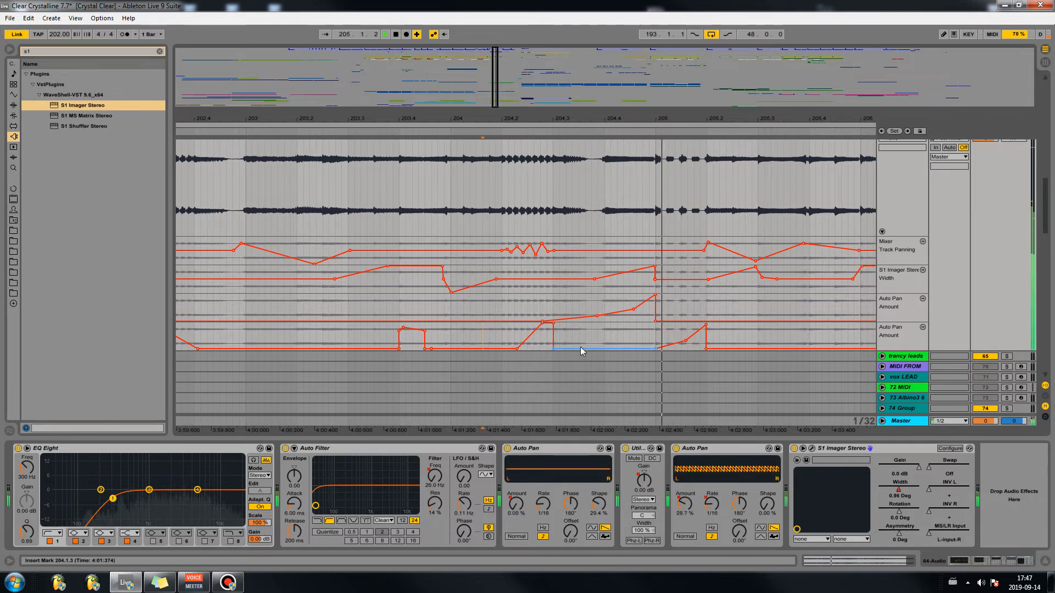
Step: Add a Width peak just before 204.3, rising from 204.2.3 and returning shortly after 204.3, and play it back from 204.1.3
click(551, 279)
click(528, 279)
drag(551, 279, 548, 267)
key(space)
key(space)
click(560, 279)
drag(559, 279, 564, 281)
key(space)
key(space)
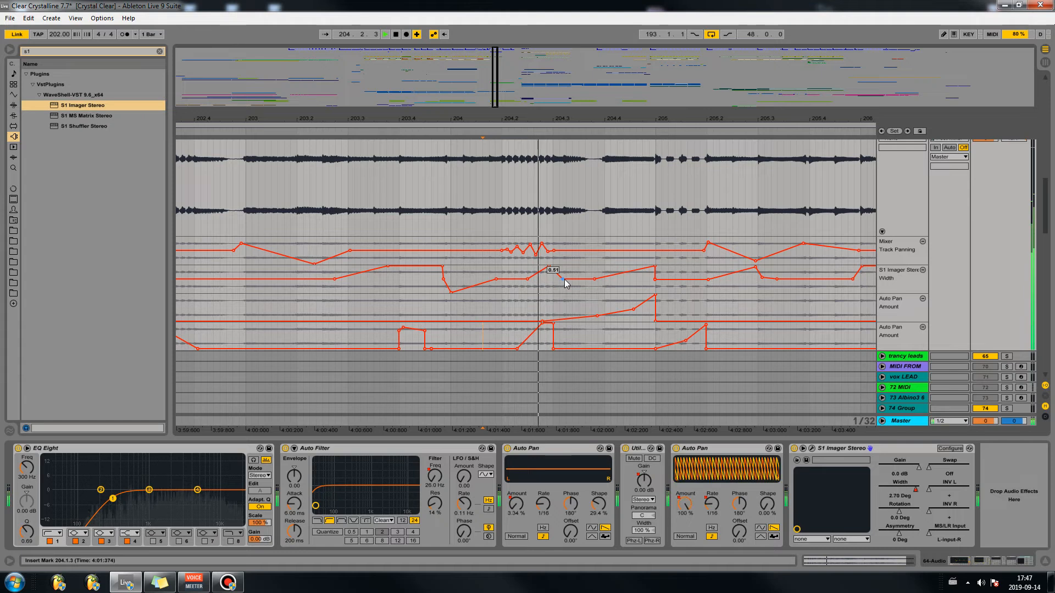
key(space)
key(space)
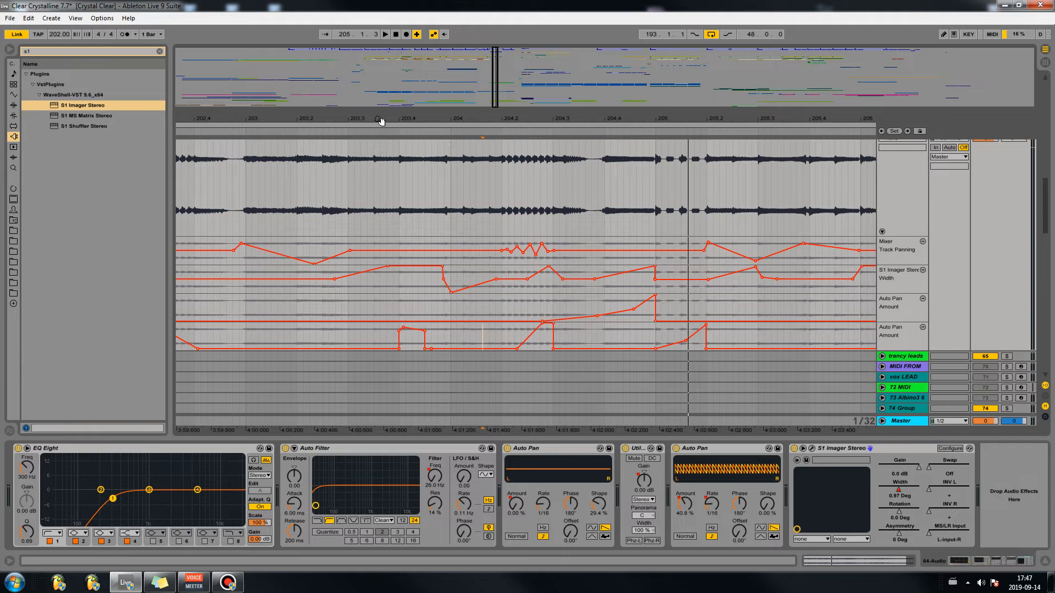
Step: Search the browser for "rev" and add ValhallaVintageVerb_x64 to the end of the 64 Audio device chain
click(49, 50)
text(rev)
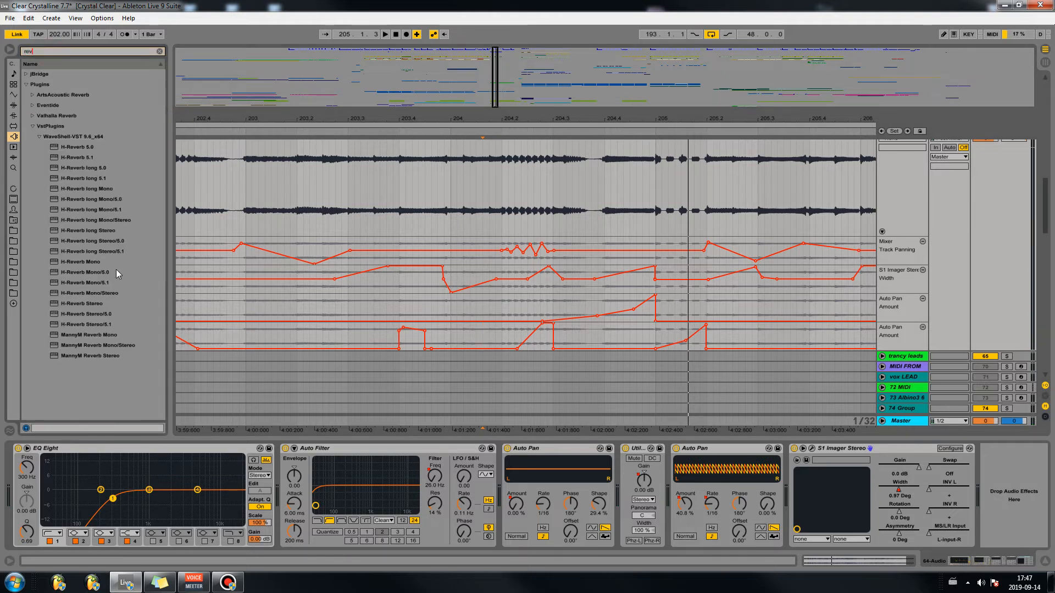
click(33, 116)
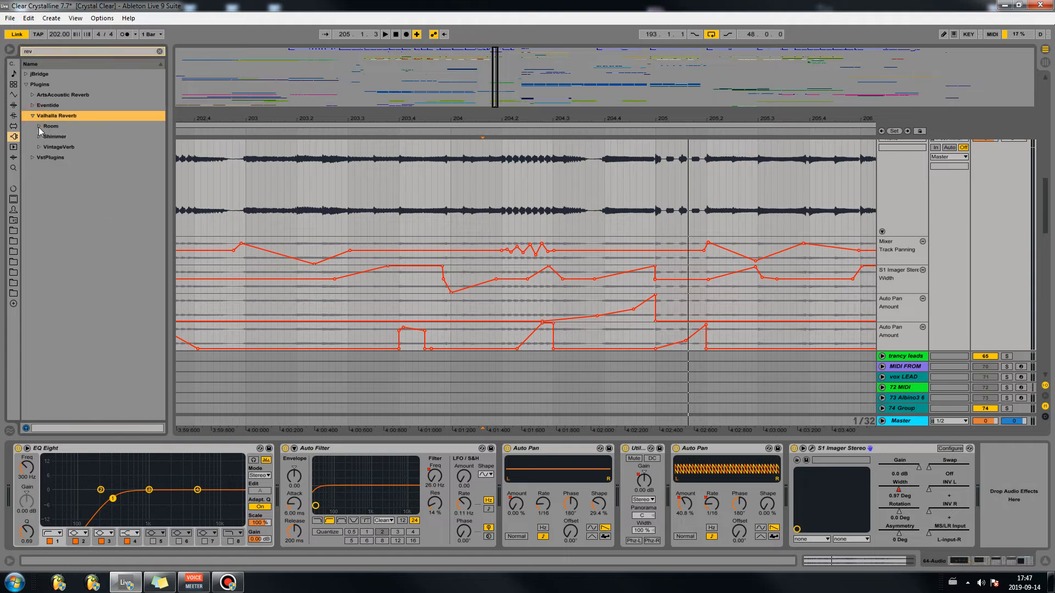
click(40, 147)
drag(71, 157, 993, 497)
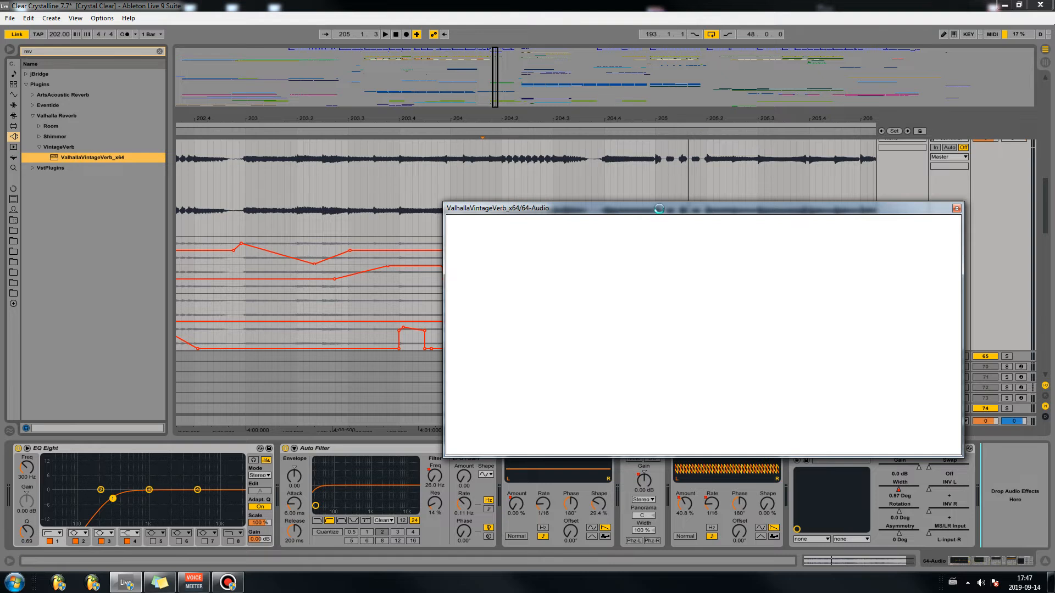
drag(665, 210, 706, 157)
Step: Set the reverb's Mix to 24.4 %, LowCut to 760 Hz, HighShelf to -8.26 dB and BassMult to 0.40 X
drag(545, 249, 991, 250)
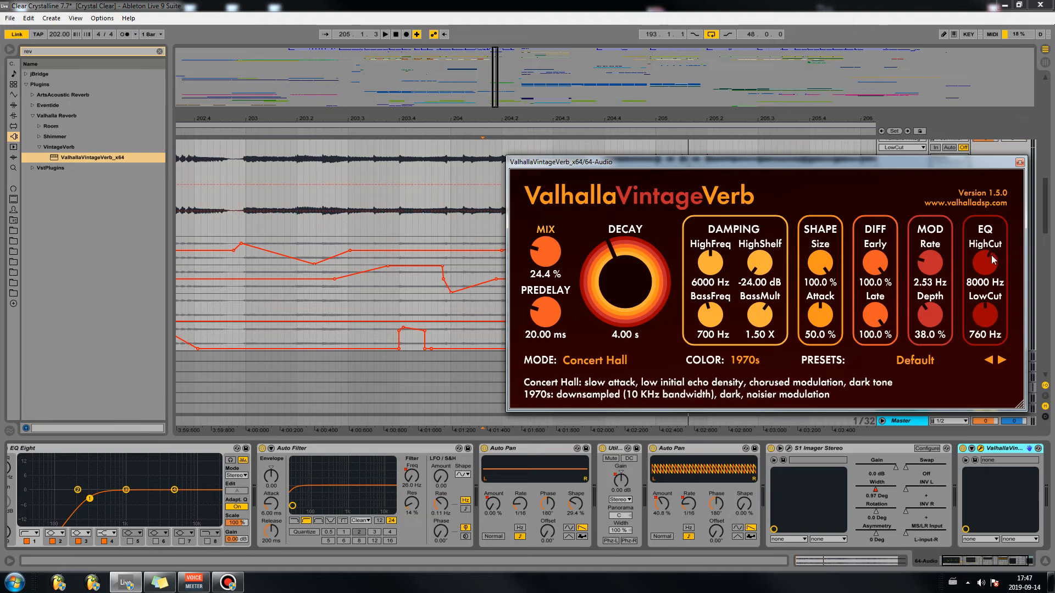
drag(766, 264, 768, 177)
drag(760, 314, 761, 356)
drag(708, 160, 203, 6)
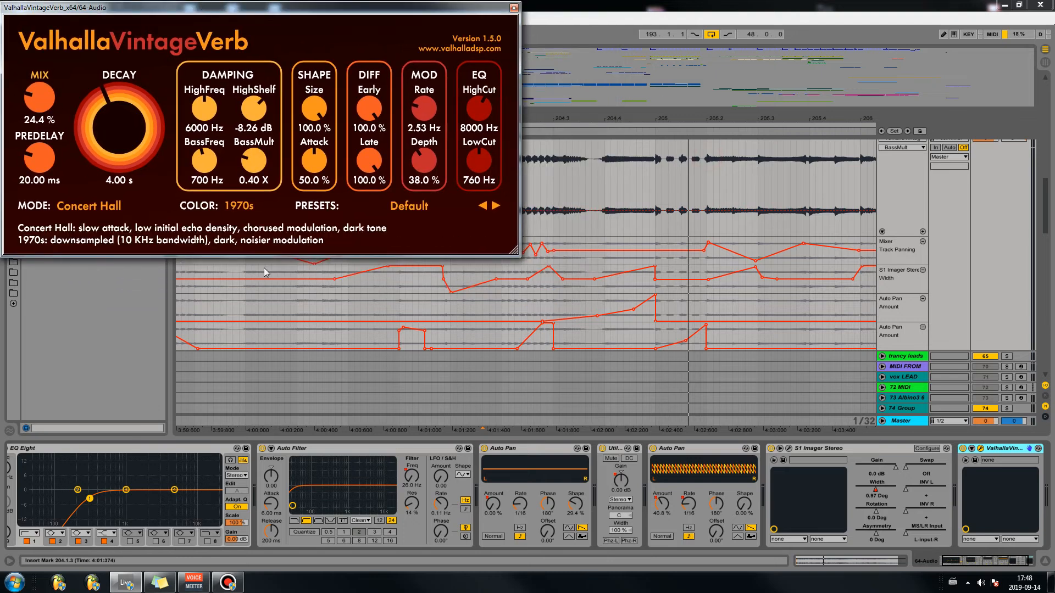
Step: Move ValhallaVintageVerb between the first Auto Pan and Utility, and unfold its parameters to select Mix
drag(1014, 452, 575, 483)
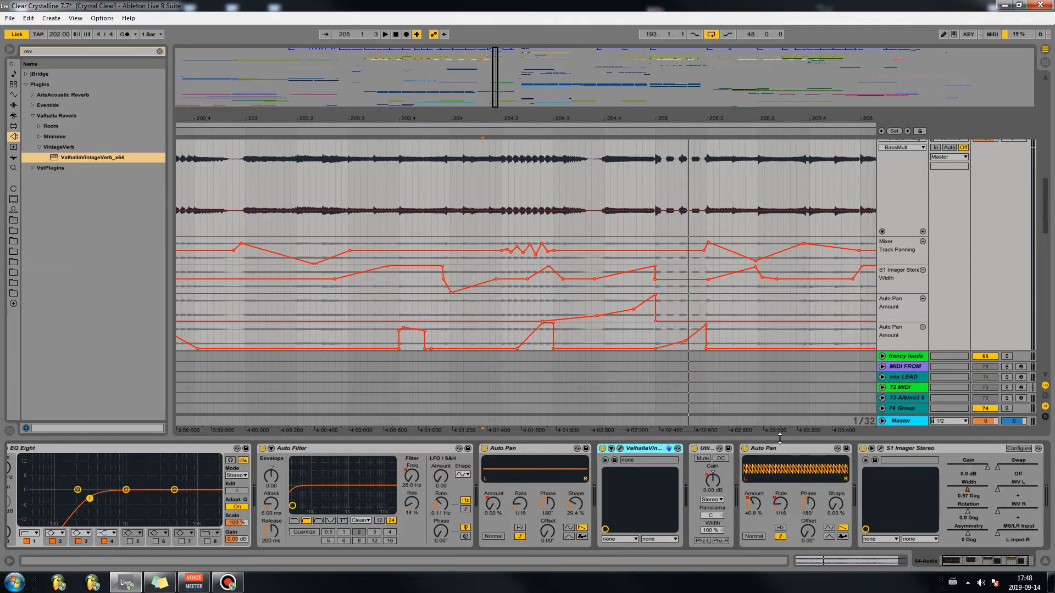
click(611, 449)
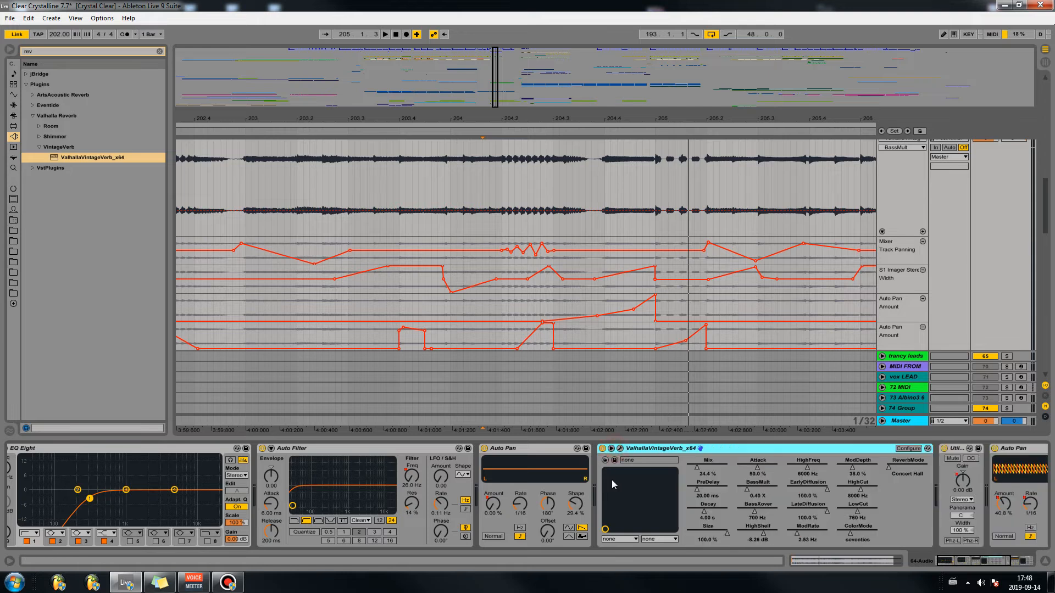
click(696, 469)
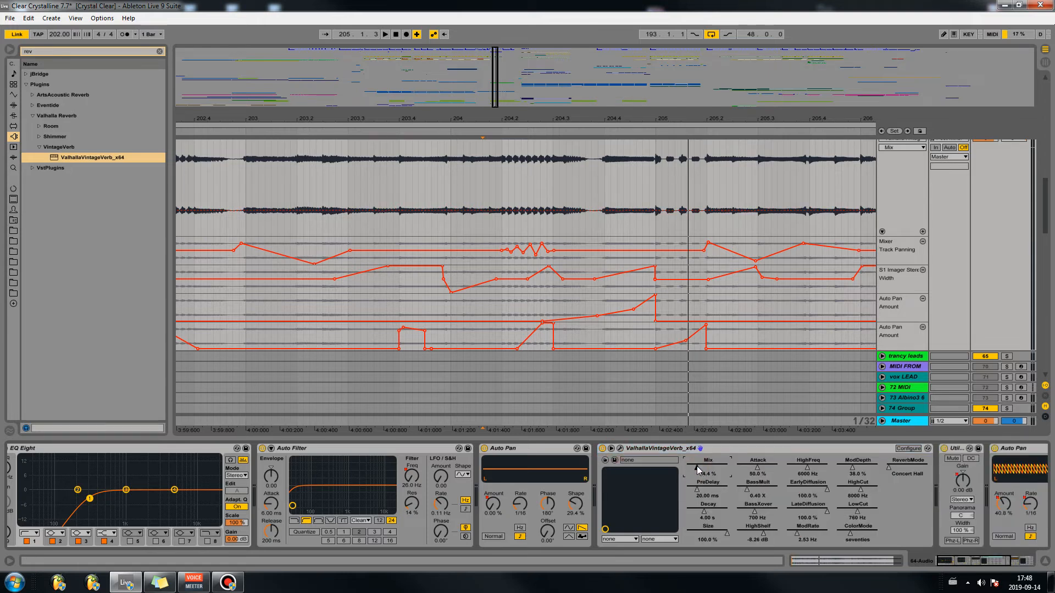
Step: Play the track from 204.3.1 with the reverb, and add a separate automation lane for its Mix
click(554, 264)
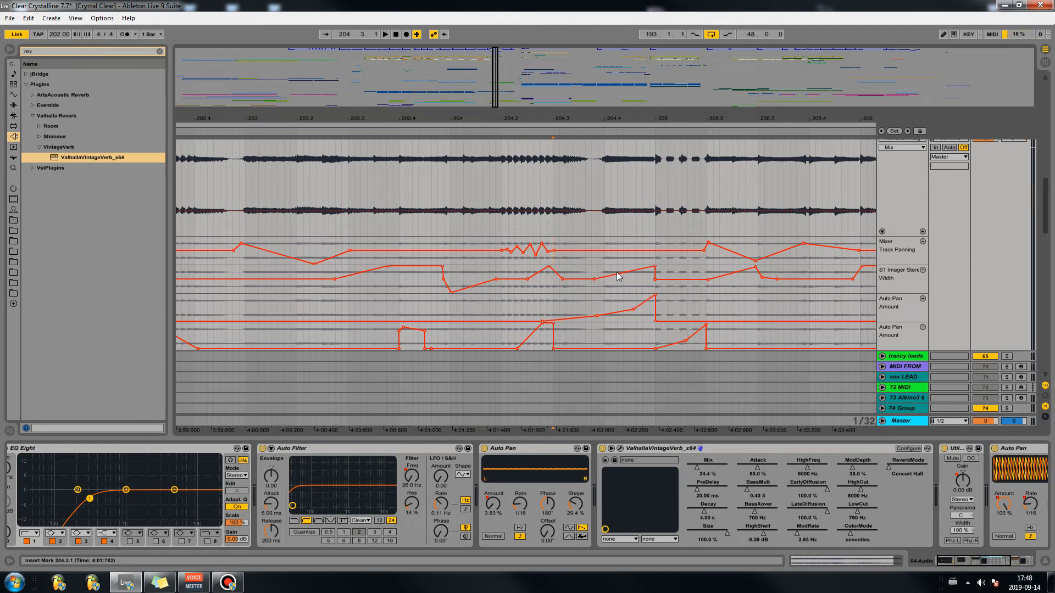
key(space)
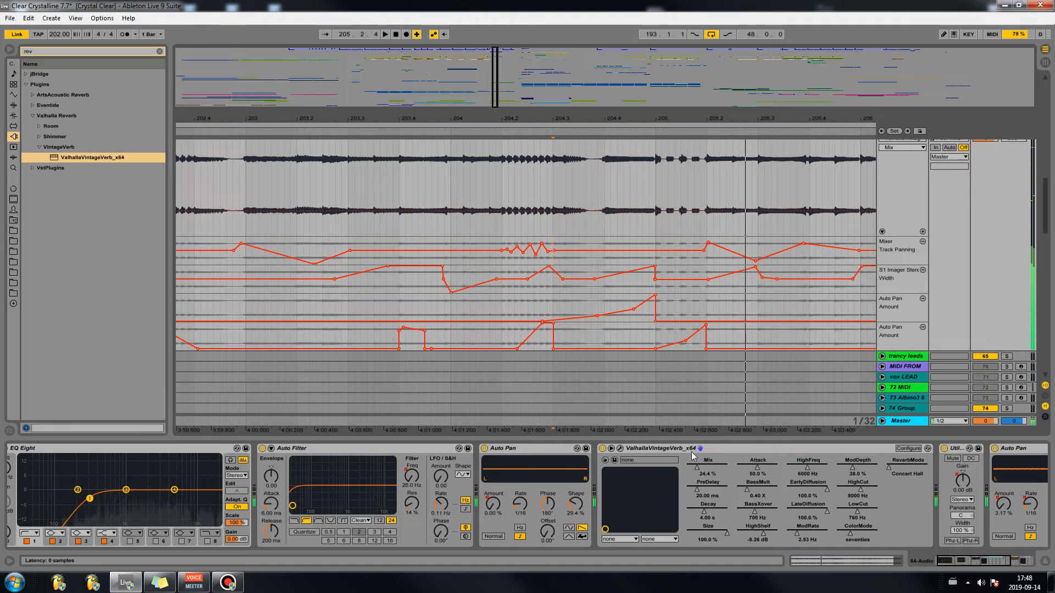
click(697, 469)
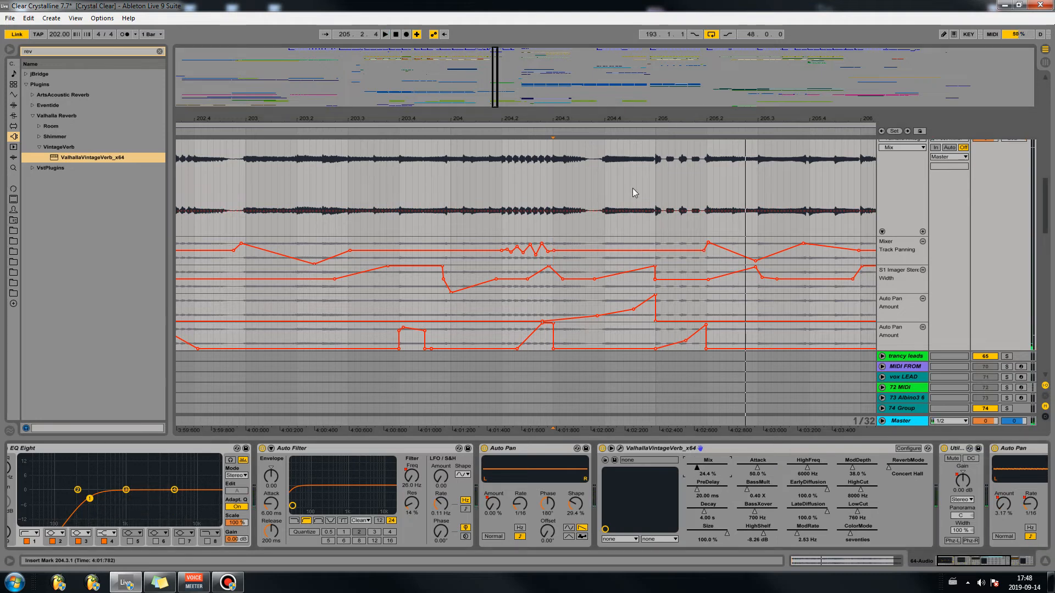
click(923, 231)
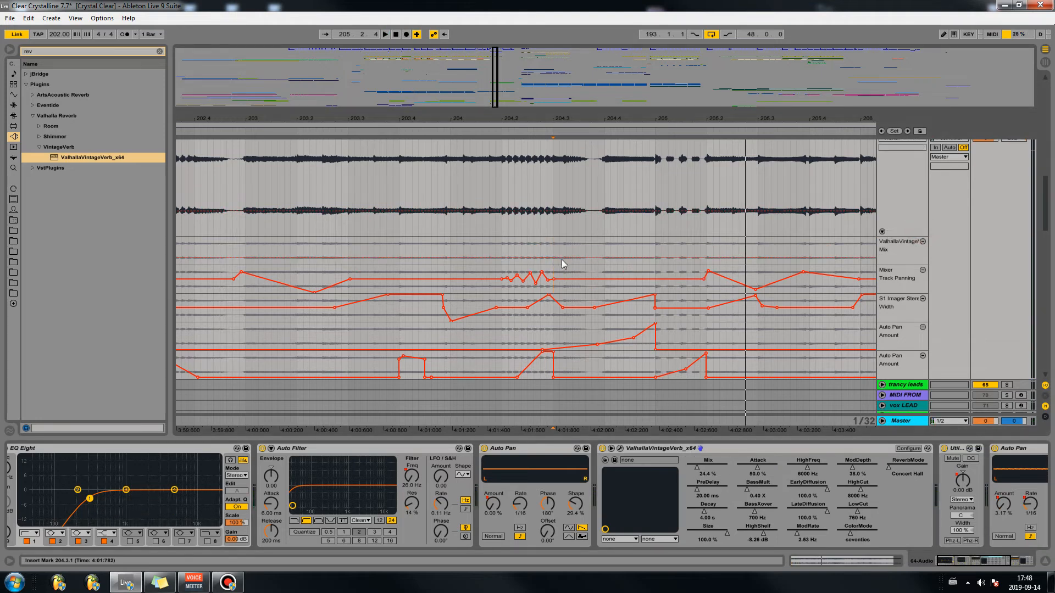
Step: Draw reverb Mix automation rising from zero at 204.3 to bar 205 and dropping back to zero, playing it from 204.3.2 and 204.1.3
drag(553, 259, 550, 264)
mouse_move(641, 263)
mouse_down()
mouse_move(651, 240)
mouse_move(658, 265)
mouse_up()
click(655, 255)
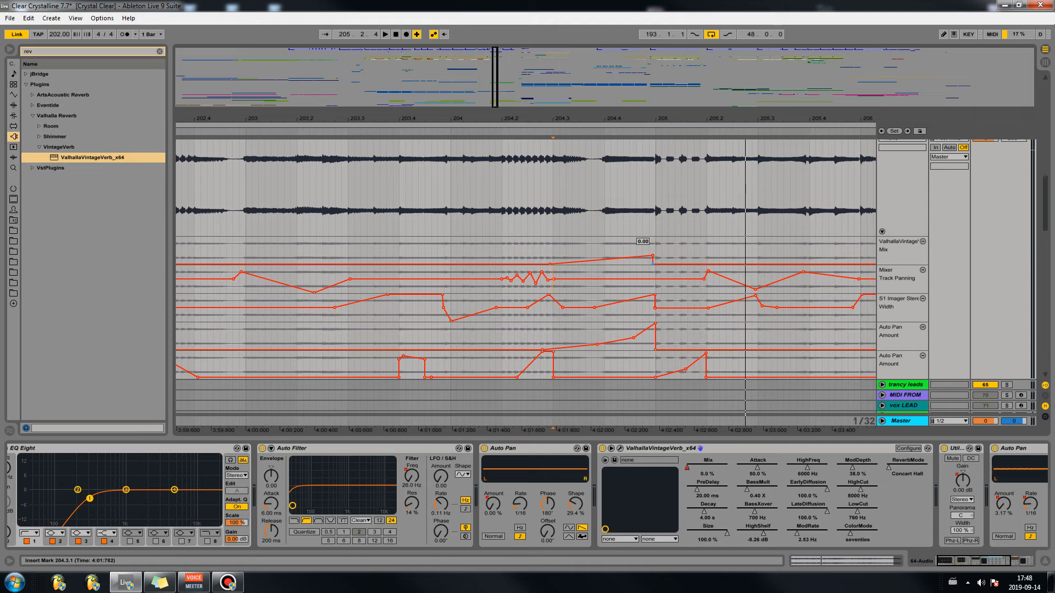
click(566, 240)
key(space)
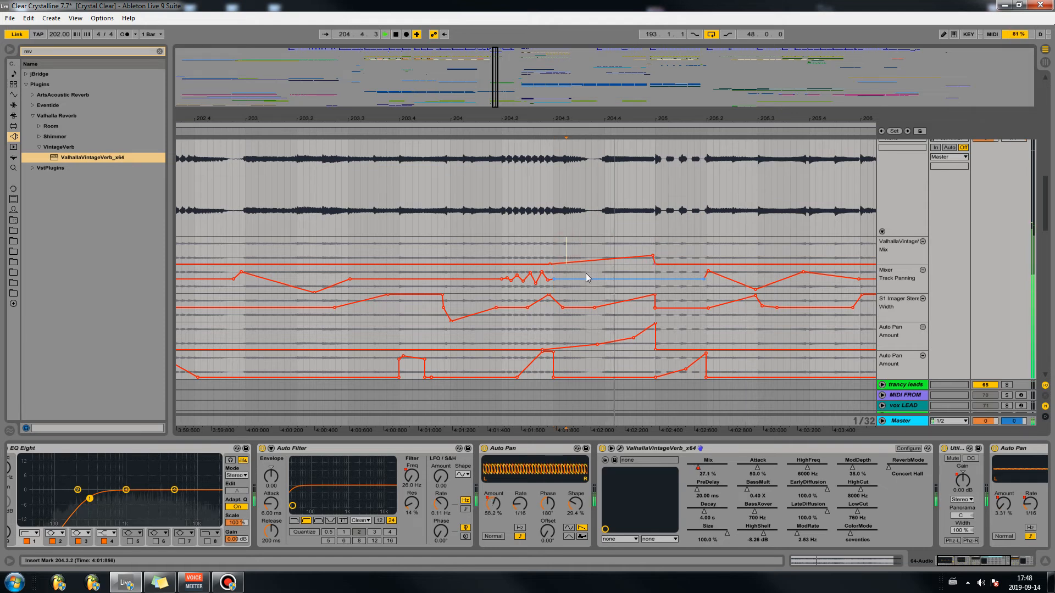
click(476, 248)
key(space)
key(space)
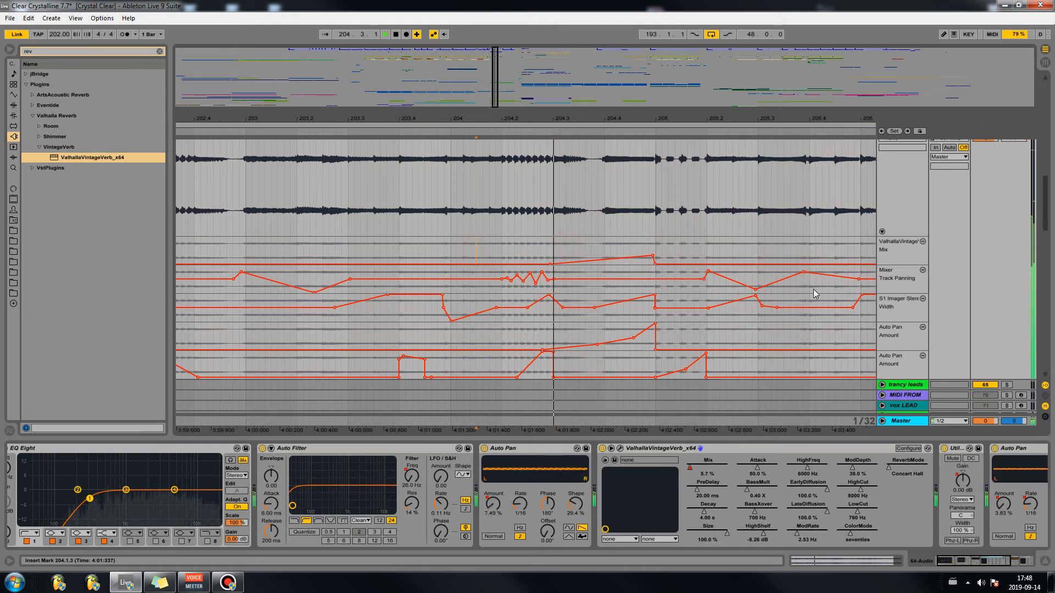
Step: Add a dip just after 204.4 to the reverb Mix rise, and play it from 204.1.3 and 203.3.4
key(space)
key(space)
drag(597, 260, 614, 266)
key(space)
key(space)
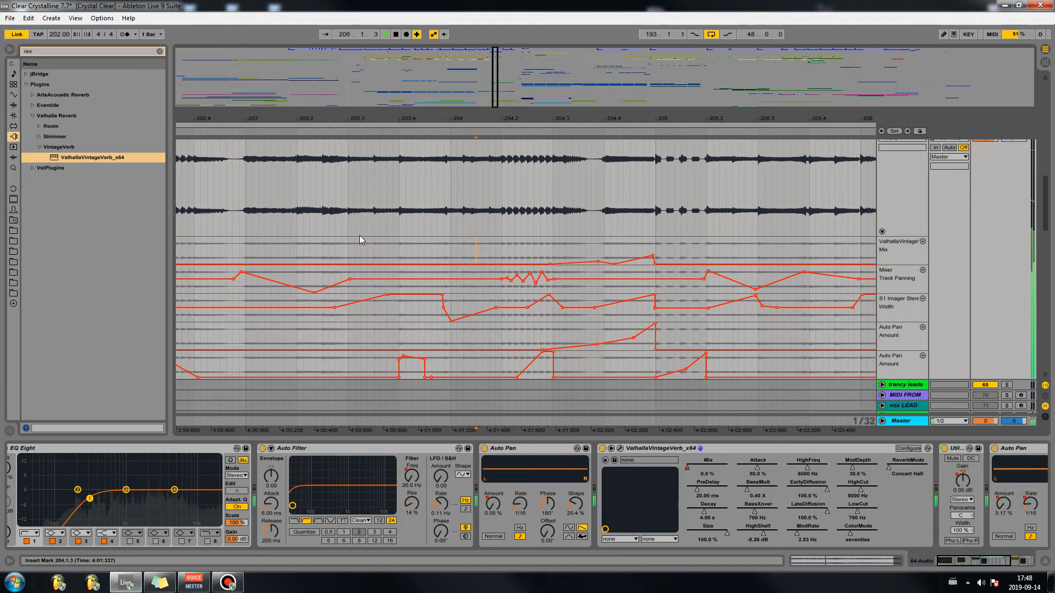
key(space)
key(space)
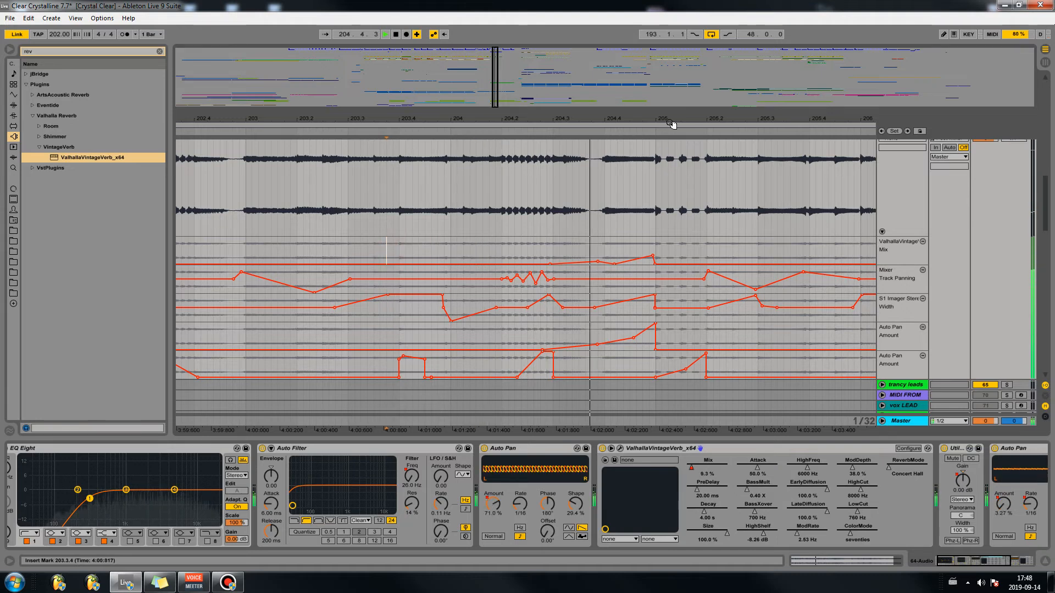
Step: Draw a slow reverb Mix rise from bar 205 to 0.10 around 206.2, drop it back to zero, and play from 203.3.4
drag(686, 115, 440, 88)
key(space)
key(space)
drag(545, 264, 605, 265)
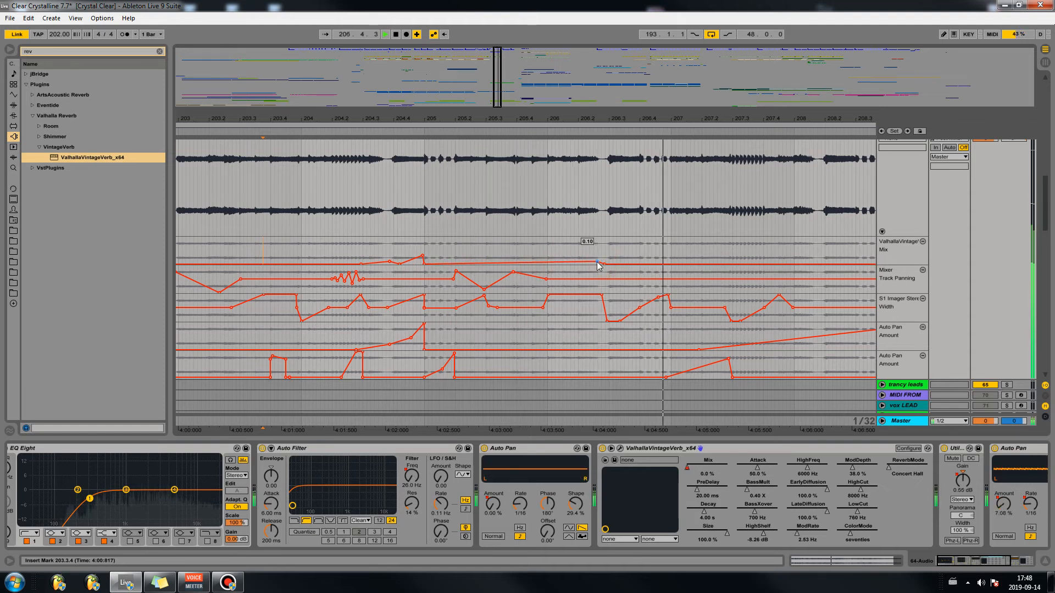
key(space)
key(space)
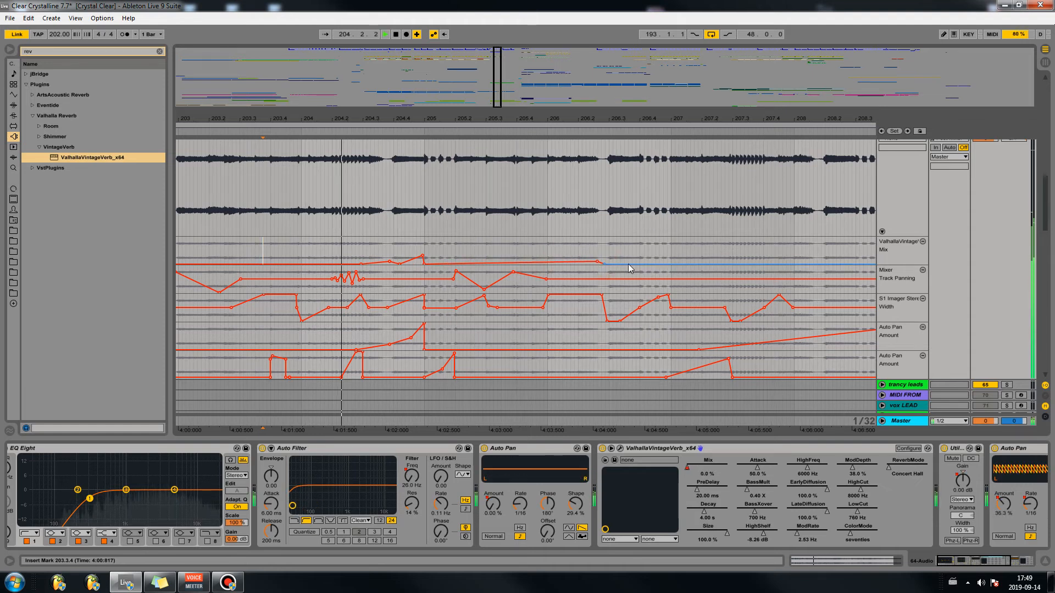
Step: Add a steeper reverb Mix peak just before bar 207 that falls to zero at 207, and play it from 203.3.4
click(643, 265)
drag(649, 264, 664, 250)
click(670, 251)
click(672, 251)
key(space)
key(space)
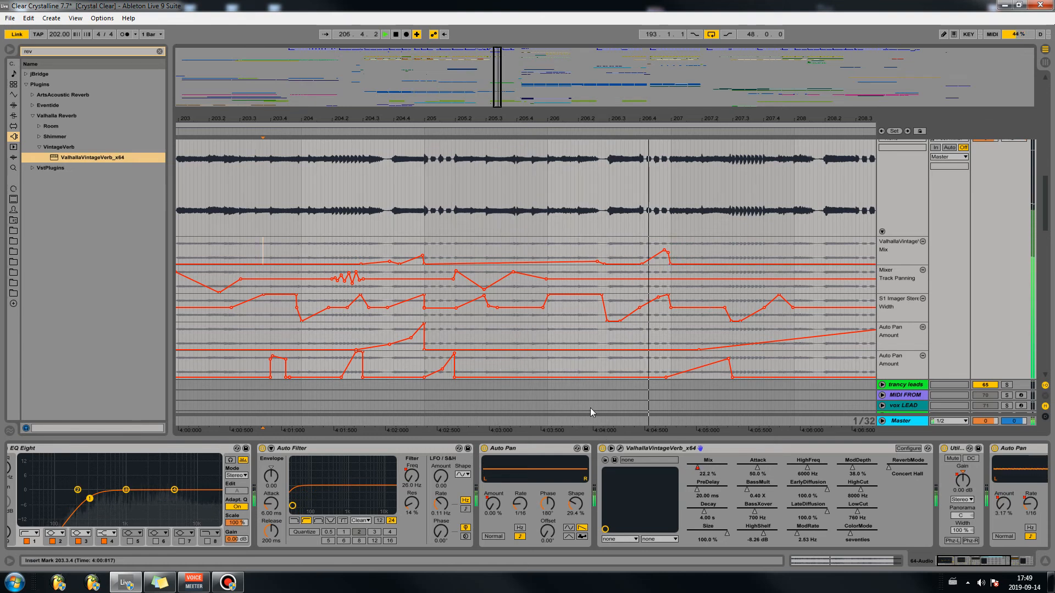
key(space)
key(space)
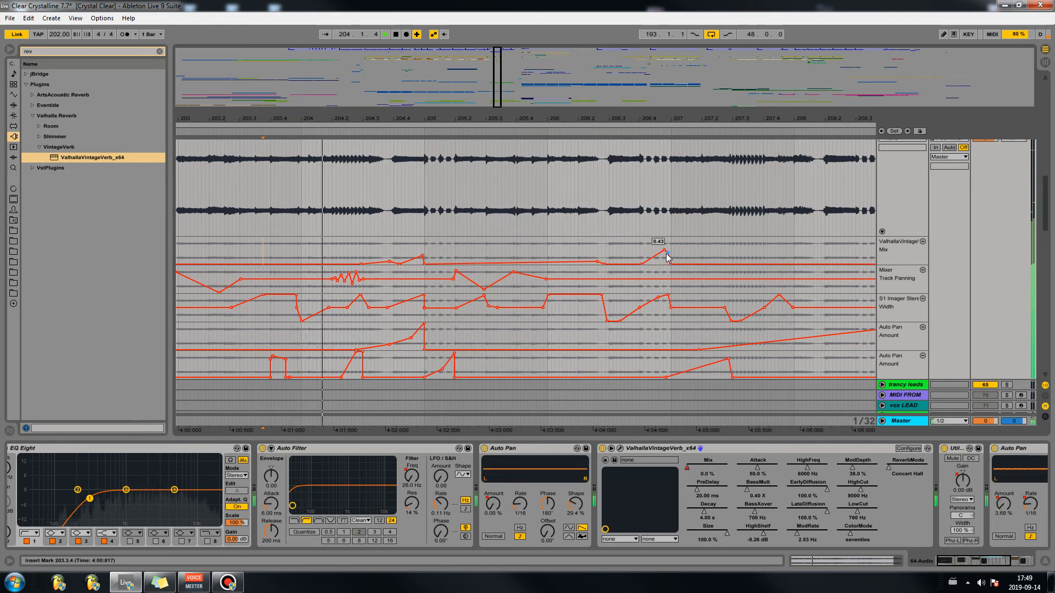
key(space)
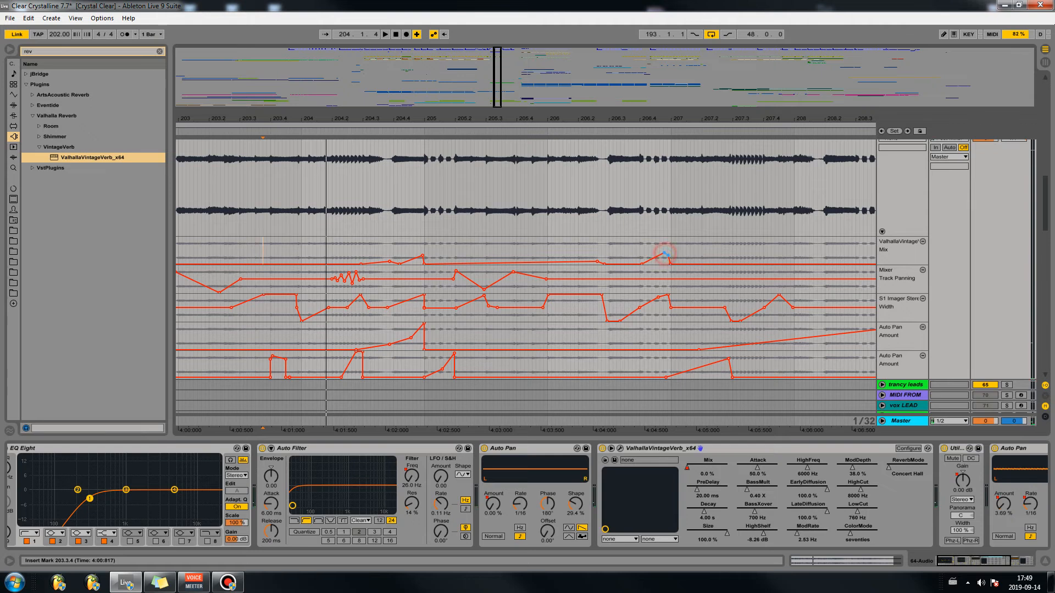
Step: Select the 30-Audio-1 clip on 64 Audio, unsolo the track, and play the full mix from 201.1.1
scroll(665, 237, up, 3)
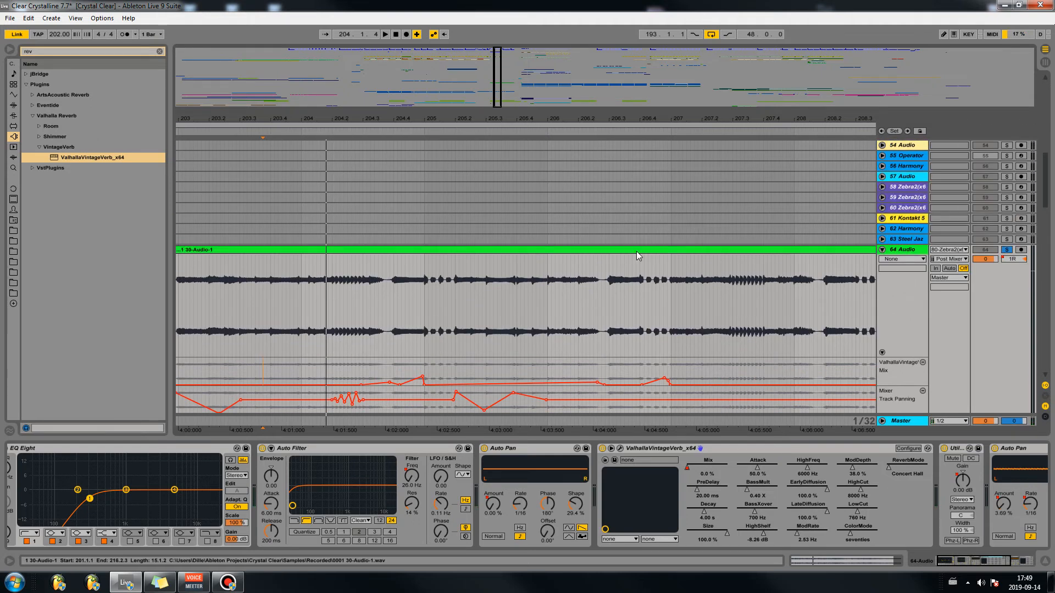
scroll(673, 286, up, 12)
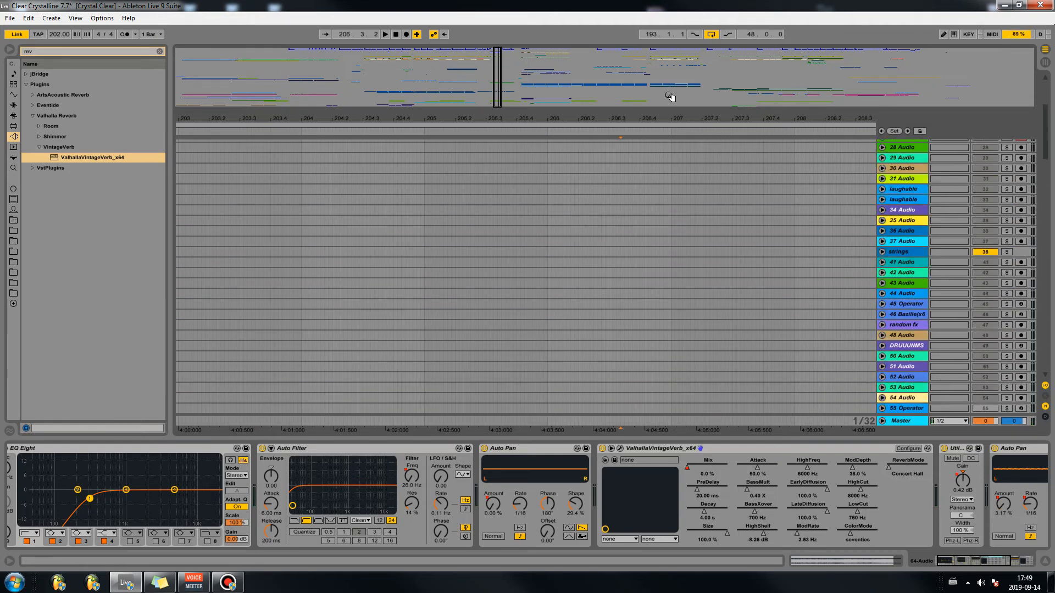
click(651, 148)
drag(682, 120, 682, 105)
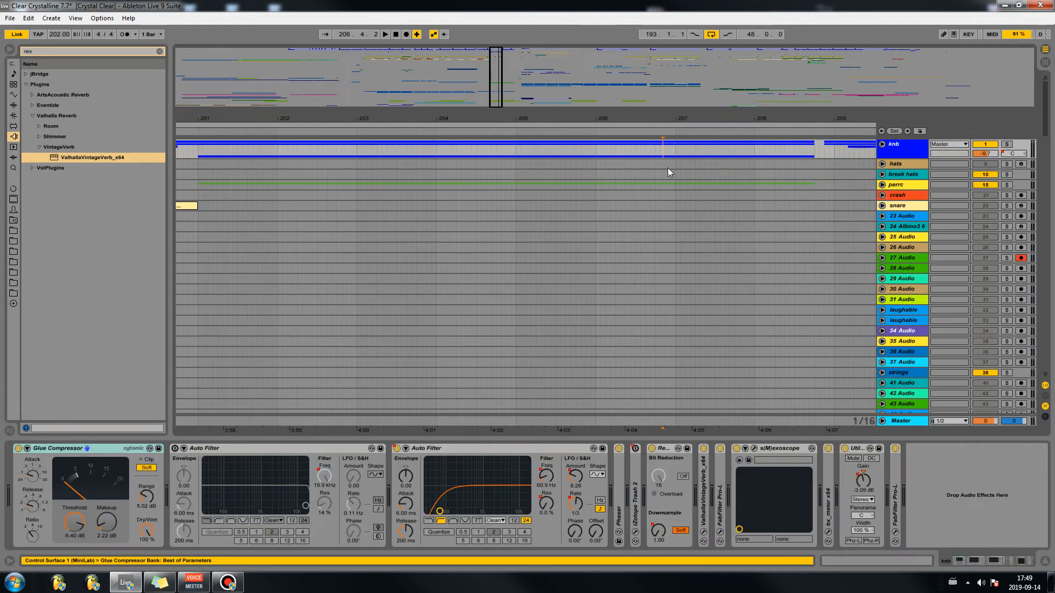
scroll(714, 235, down, 15)
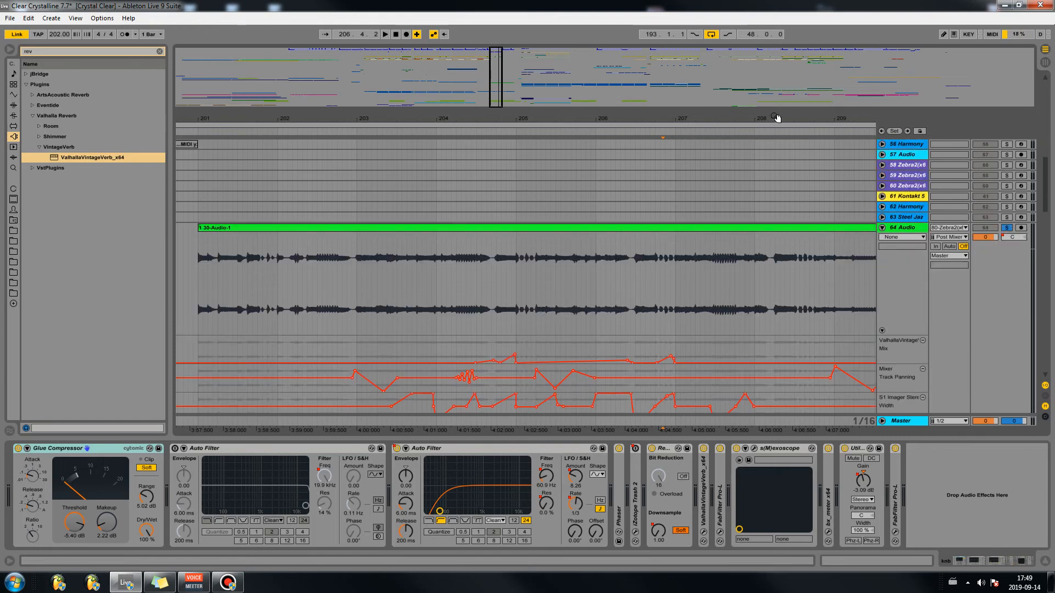
mouse_move(742, 115)
mouse_down()
mouse_move(742, 82)
mouse_move(742, 95)
mouse_up()
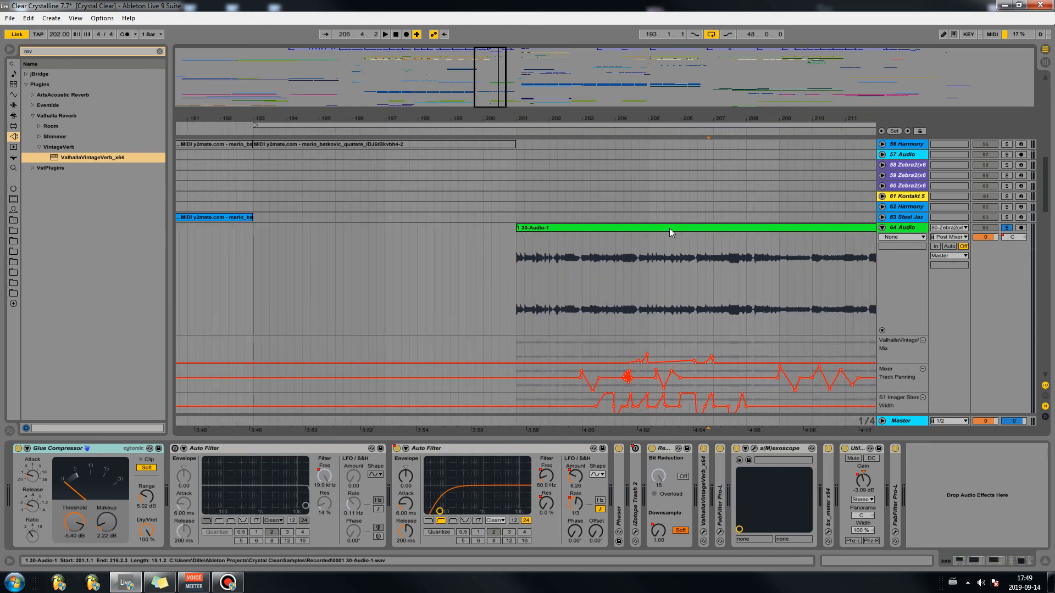
click(669, 228)
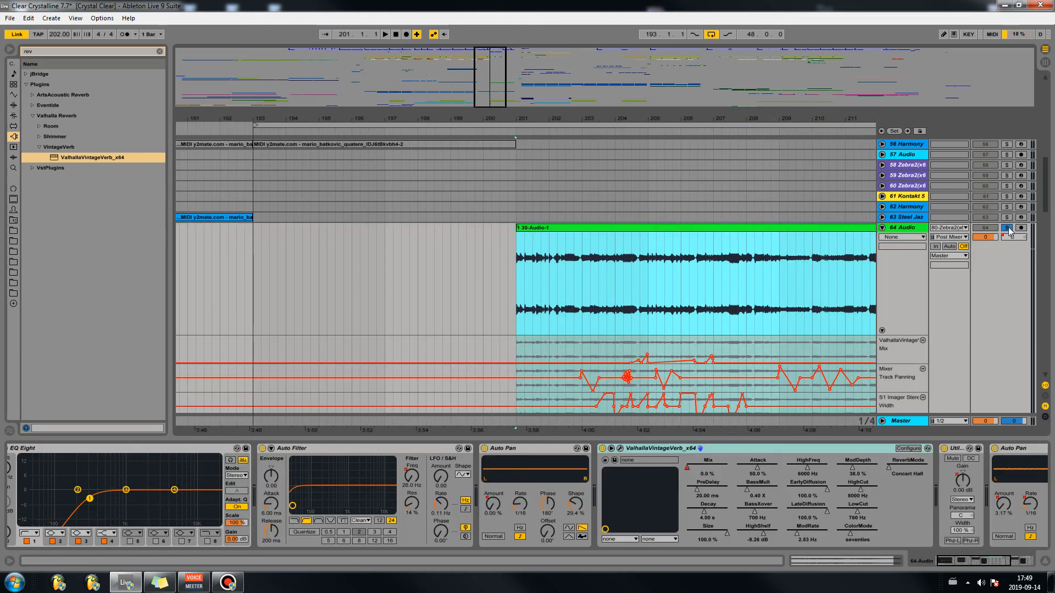
click(1008, 228)
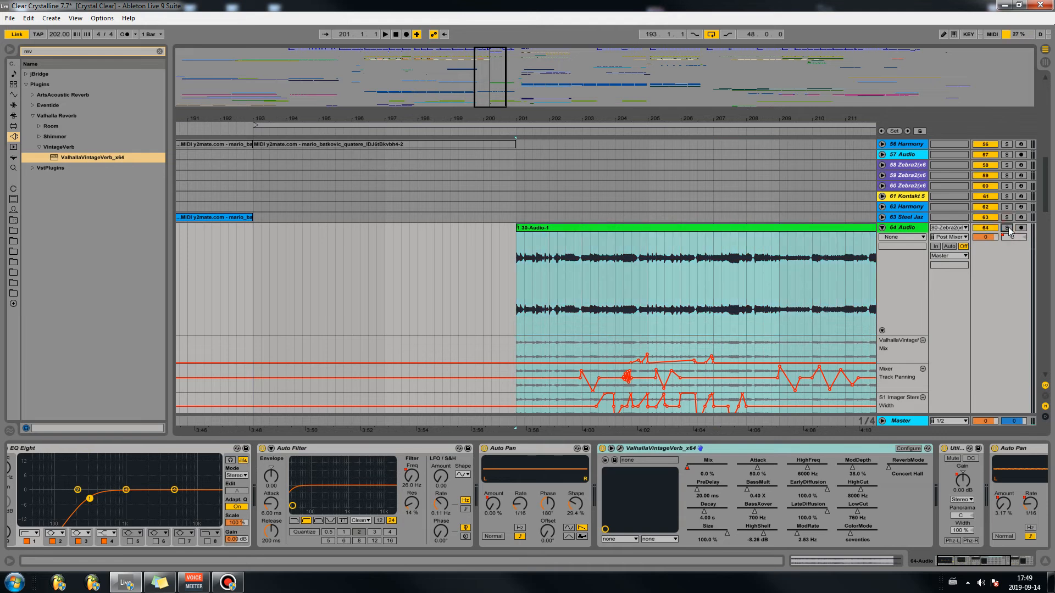
key(space)
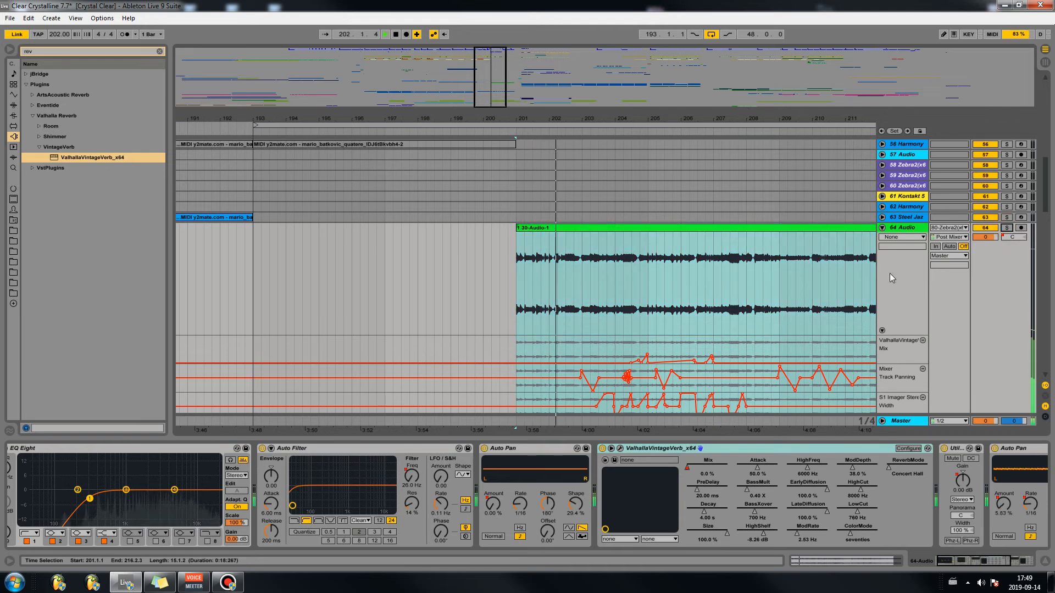
Step: Hide the automation lanes of 64 Audio and fold the ACIIID group to see the surrounding arrangement while it plays
click(882, 331)
drag(695, 117, 530, 88)
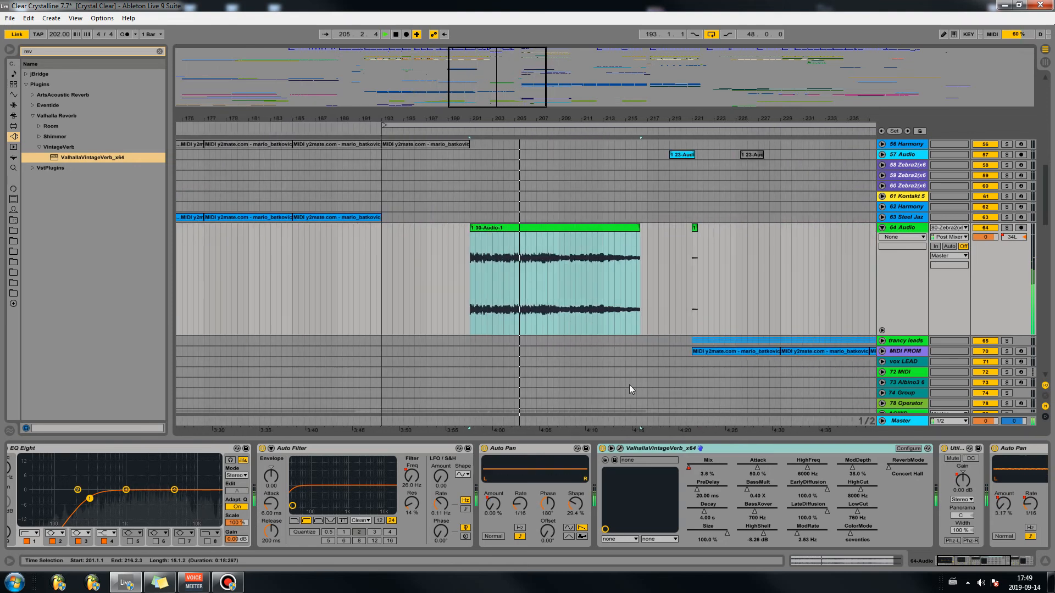
drag(600, 119, 600, 112)
scroll(494, 193, down, 5)
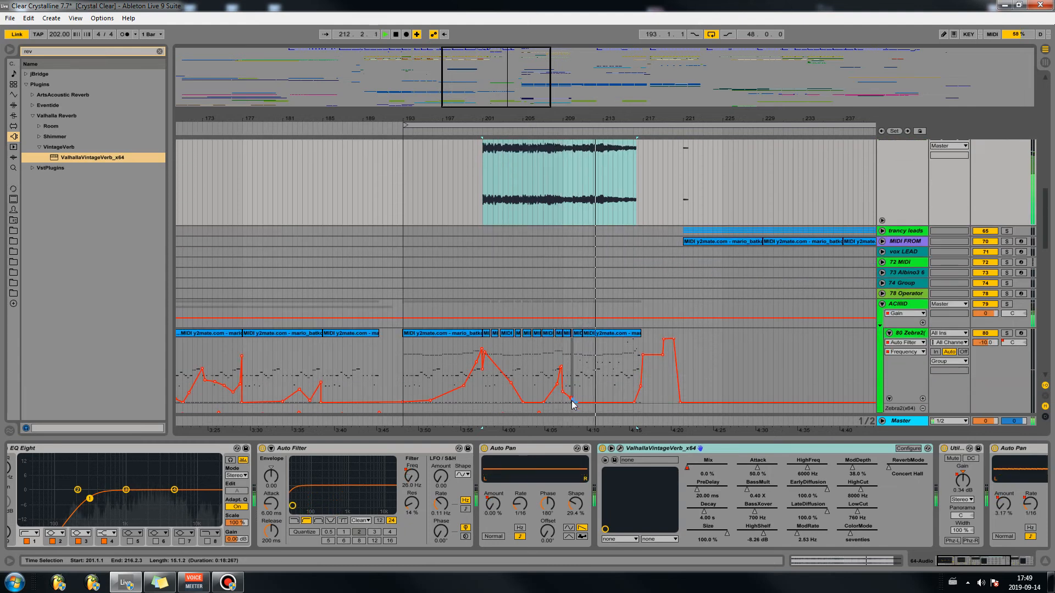
scroll(588, 403, down, 5)
key(a)
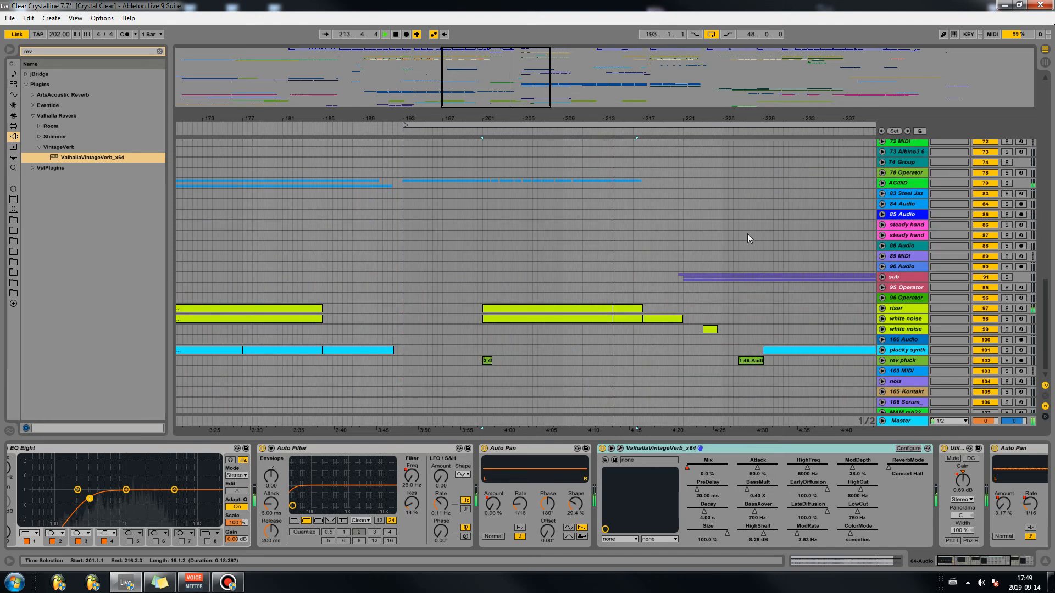
Step: Play the whole arrangement from bar 193 to bar 217
click(402, 190)
key(space)
key(space)
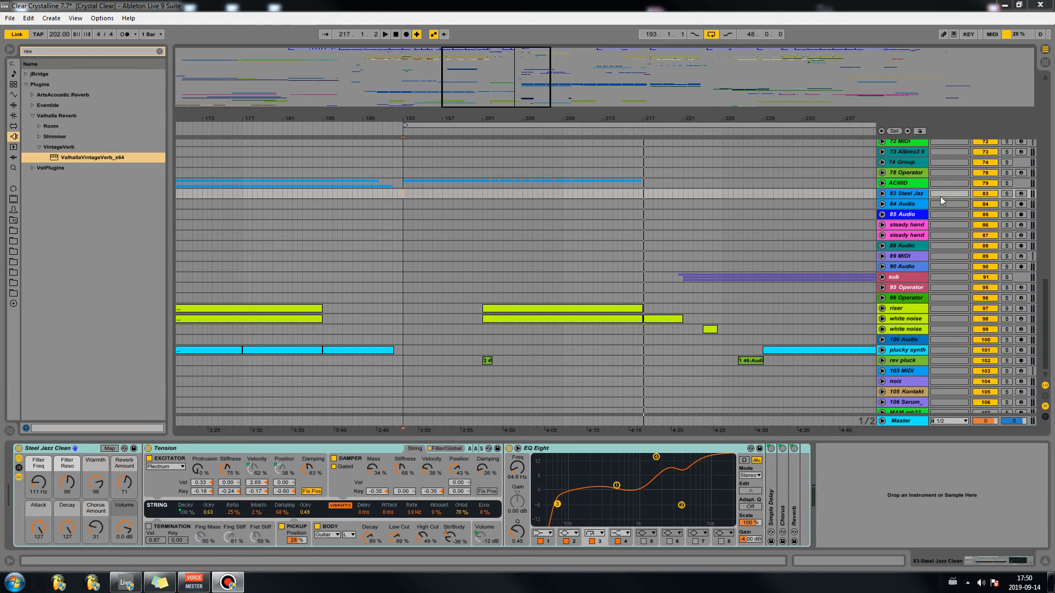
Step: Unfold the ACIIID group, select the Zebra2 clip at bar 193, solo the 80 Zebra2 track, and play it
click(897, 184)
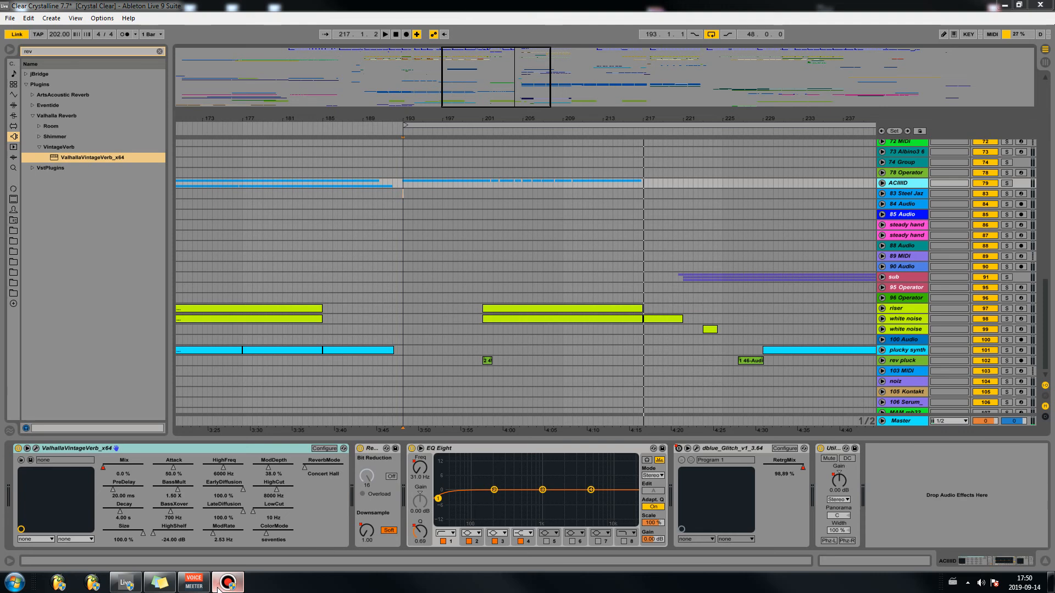
click(528, 172)
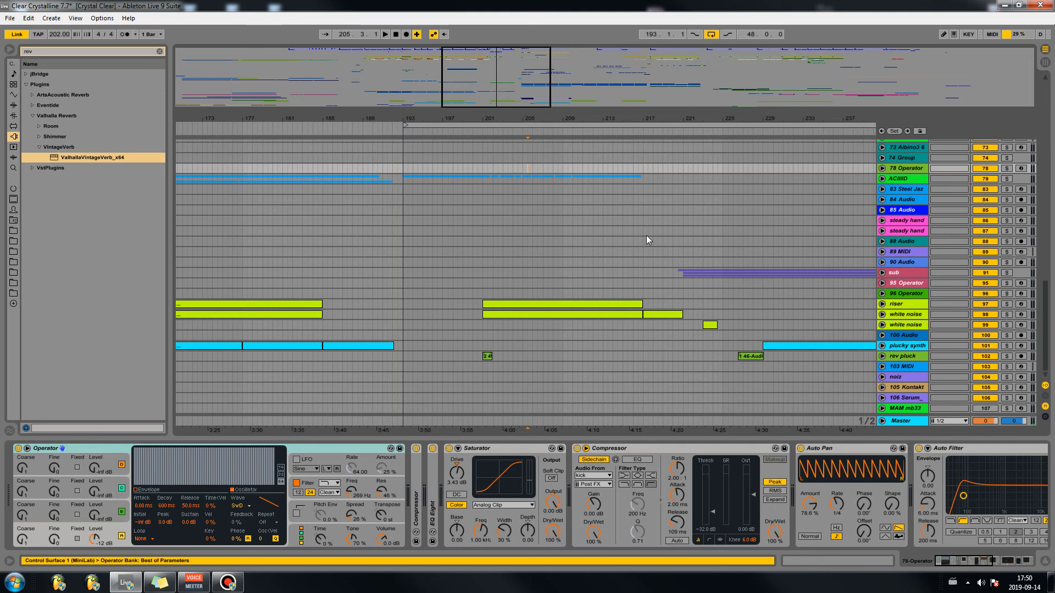
scroll(646, 236, up, 10)
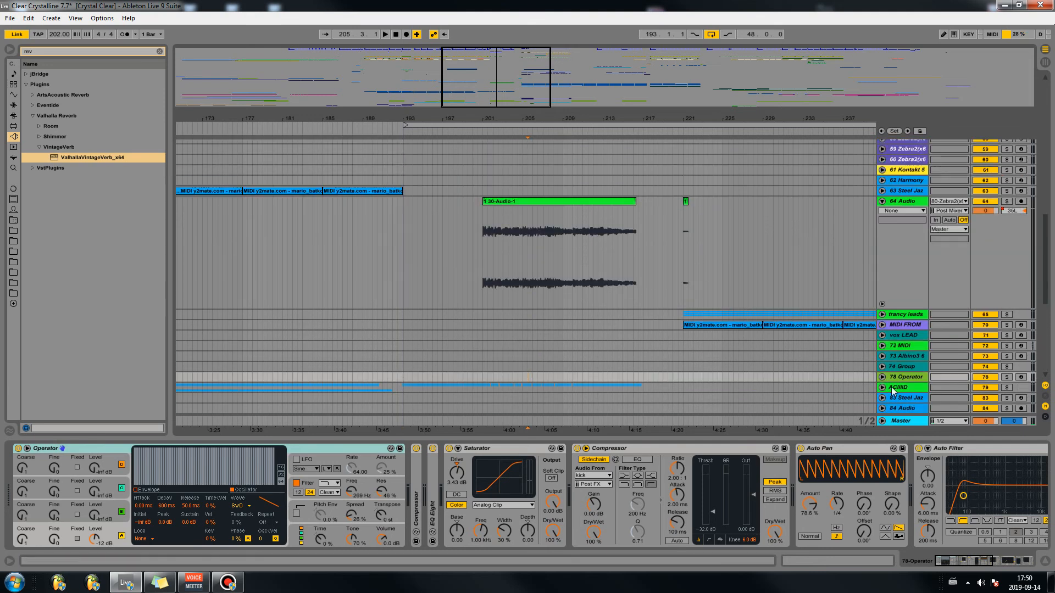
click(881, 378)
scroll(654, 353, down, 10)
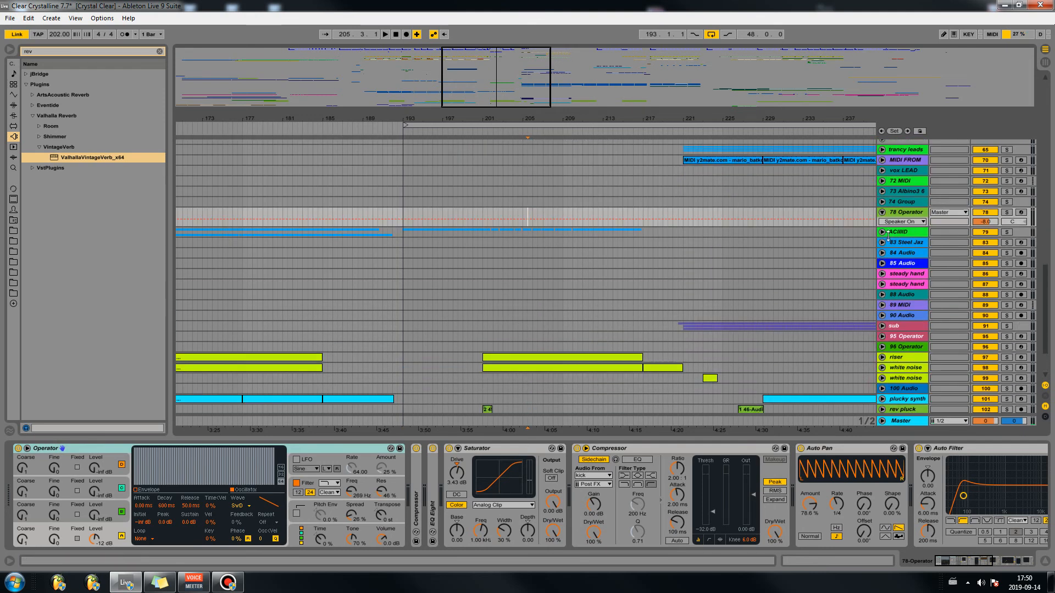
click(882, 232)
click(428, 262)
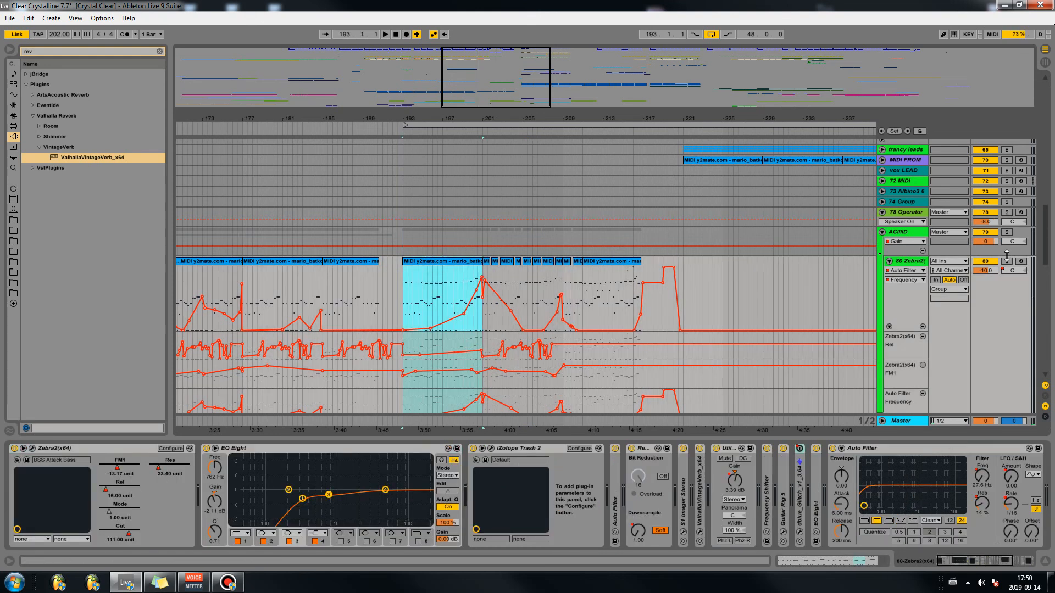
click(1006, 261)
key(space)
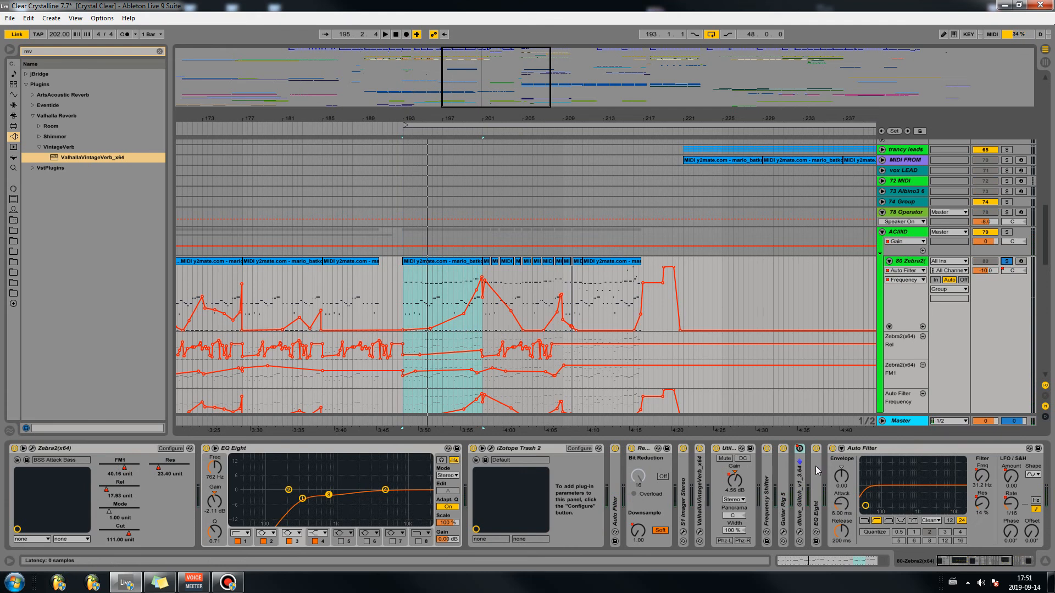
Step: Turn off the Auto Filter after iZotope Trash 2, set Zebra2's FM1 to -14.38, and play the soloed track
click(891, 460)
click(413, 450)
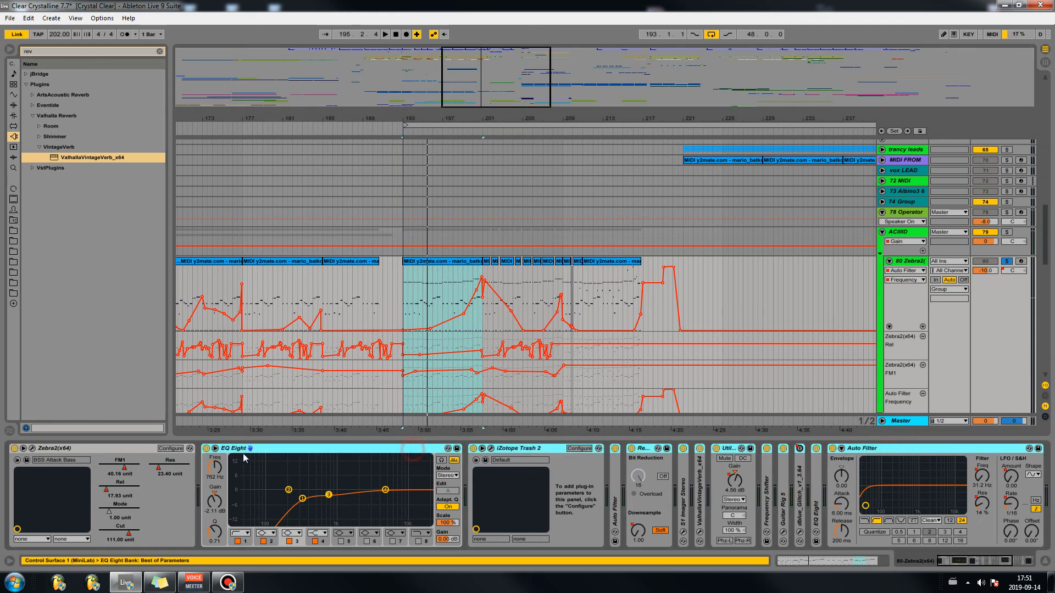
click(206, 448)
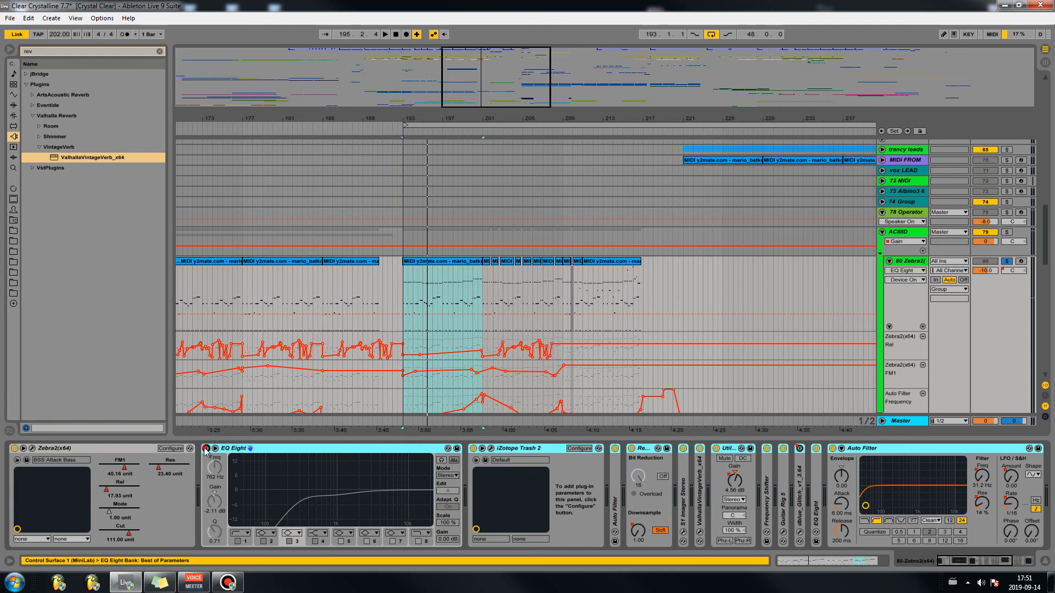
click(207, 449)
click(615, 449)
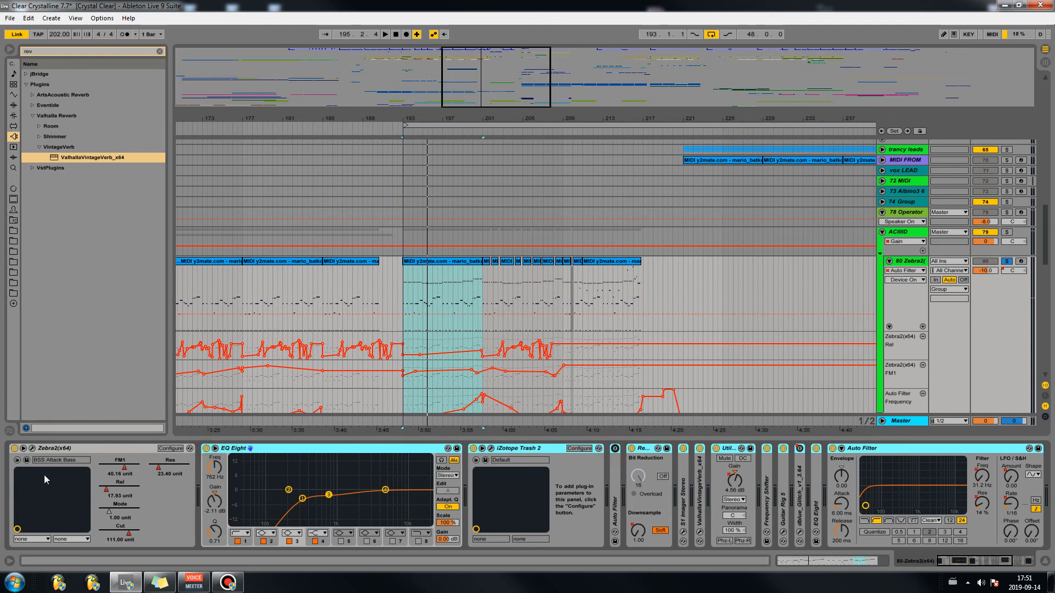
click(124, 472)
key(space)
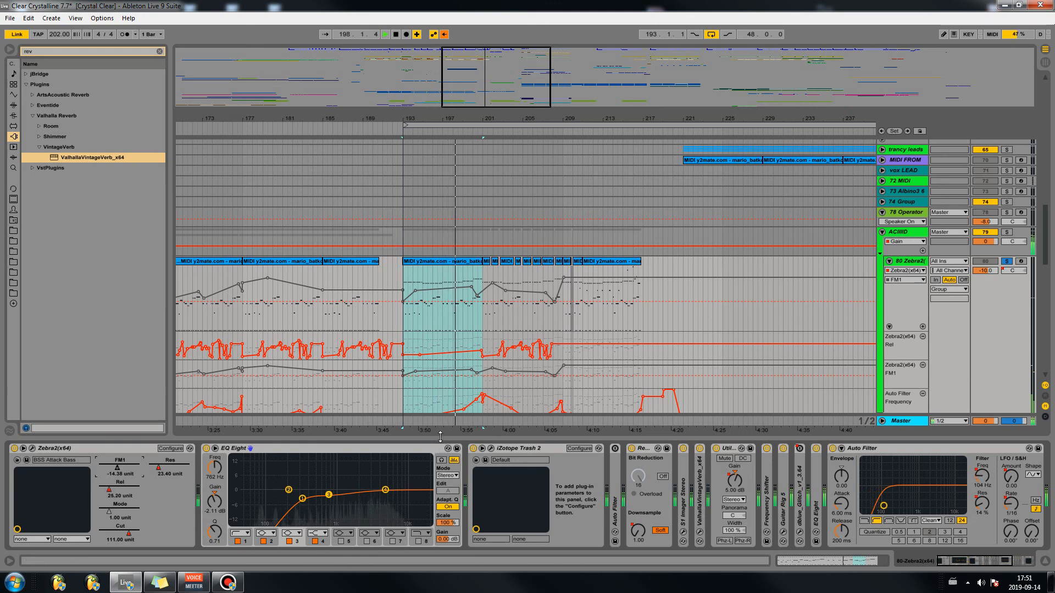
Step: Open the Zebra2 MIDI clip at bar 193, play it, select its melody notes from E3 to G4, and return to the devices
click(434, 265)
double_click(434, 266)
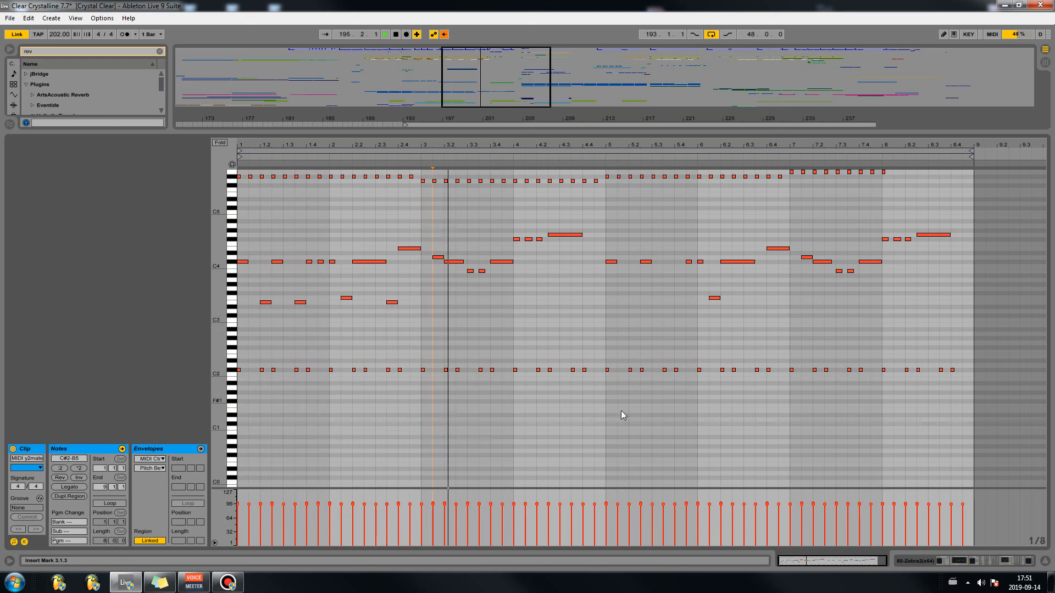
scroll(630, 409, up, 1)
scroll(631, 414, up, 2)
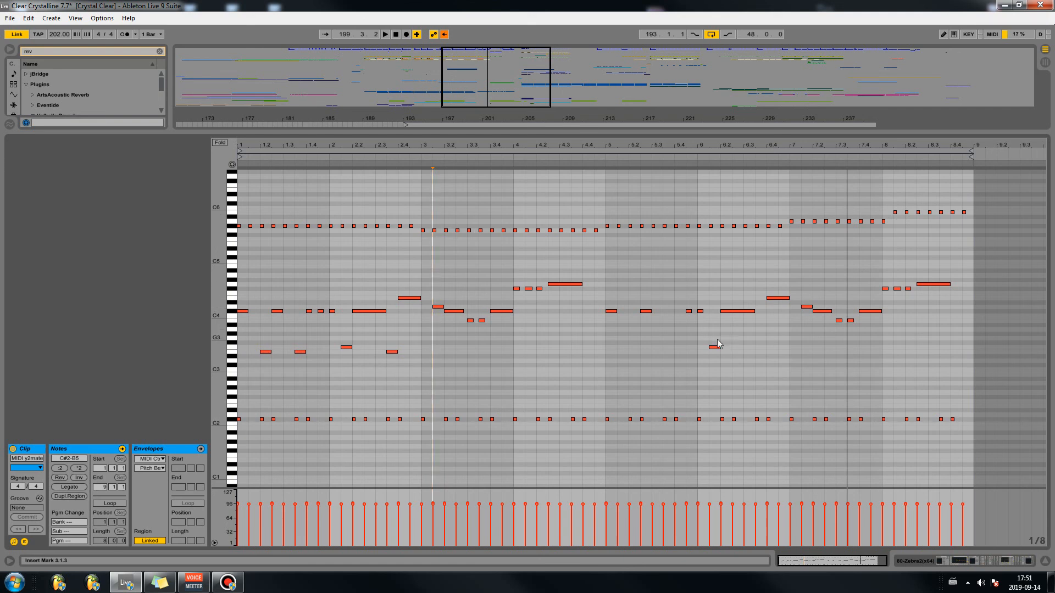
drag(988, 269, 131, 388)
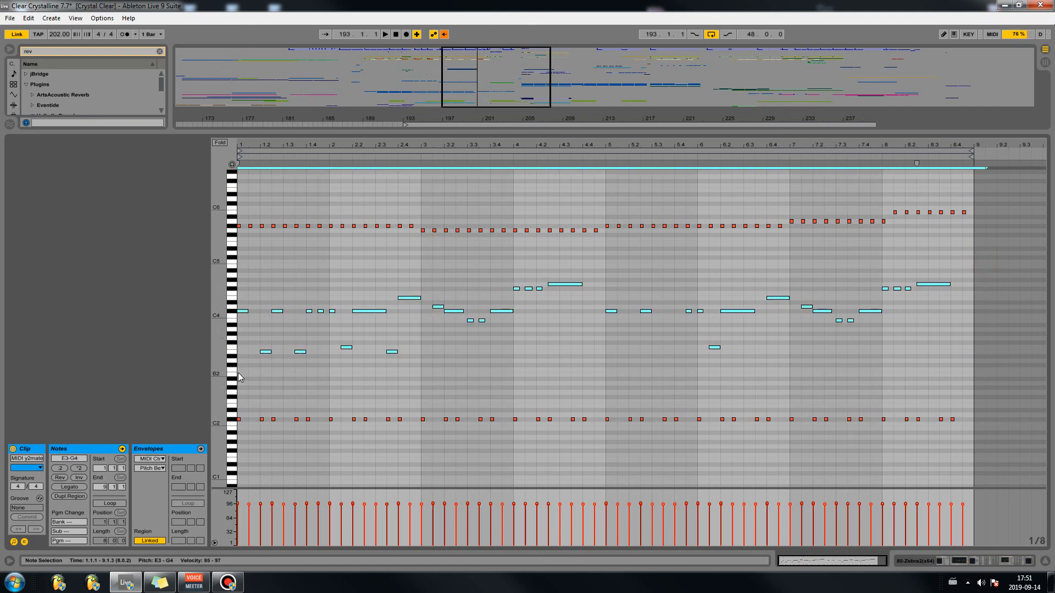
click(982, 561)
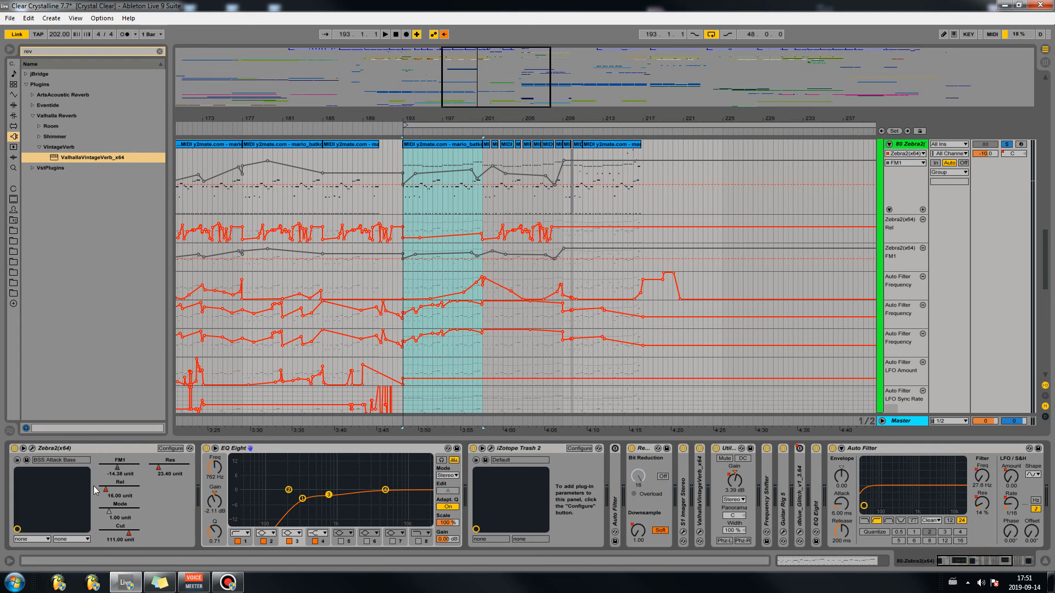
Step: Re-enable the FM1 automation of Zebra2
right_click(117, 468)
click(150, 499)
scroll(482, 340, up, 10)
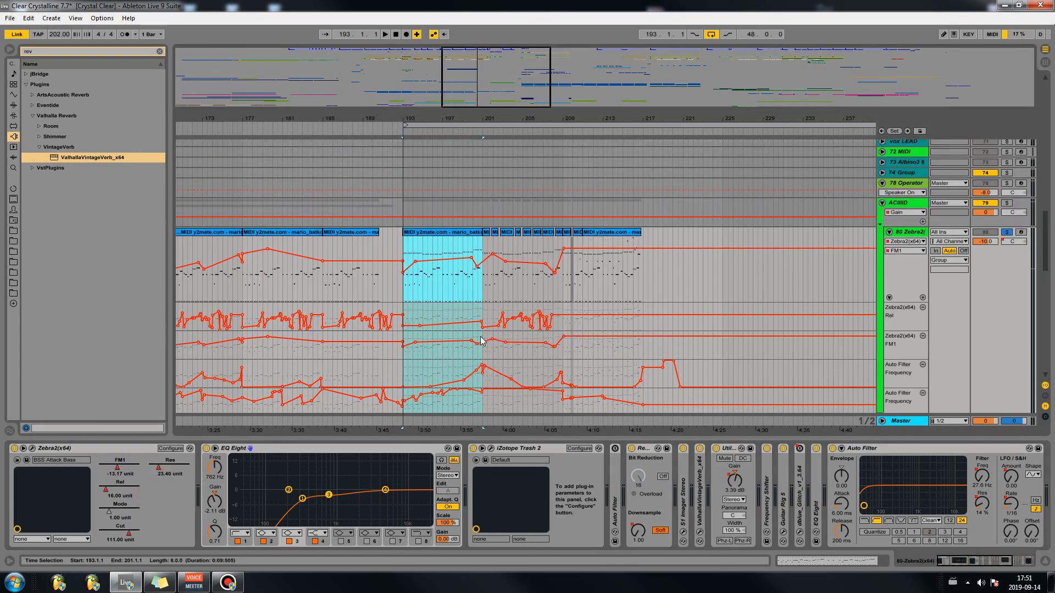
Step: Solo 64 Audio and play its 30-Audio-1 clip from bar 201 to compare it with the Zebra2 source
scroll(560, 315, up, 3)
click(1005, 195)
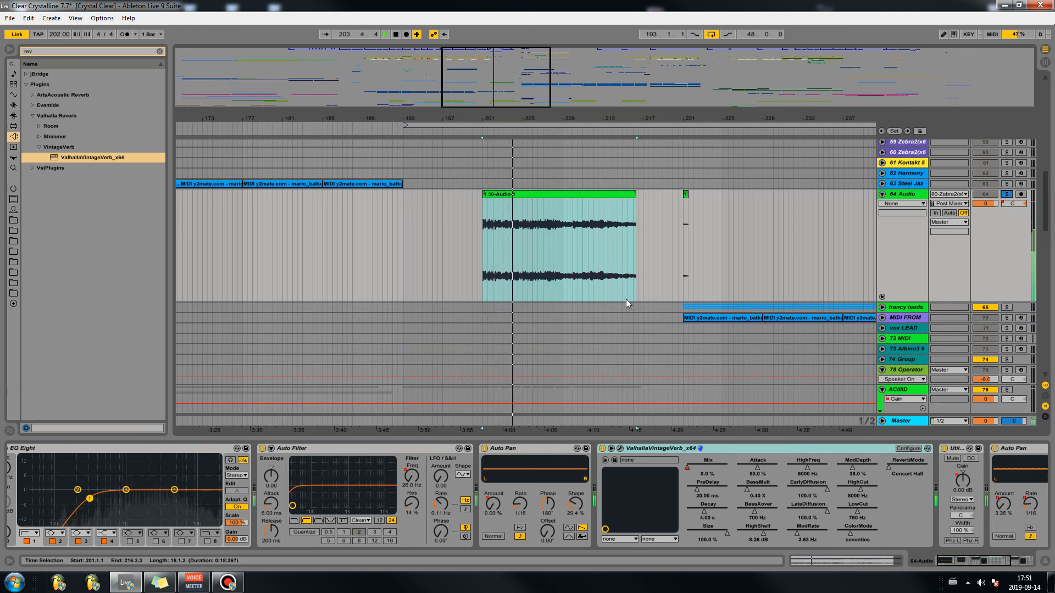
key(space)
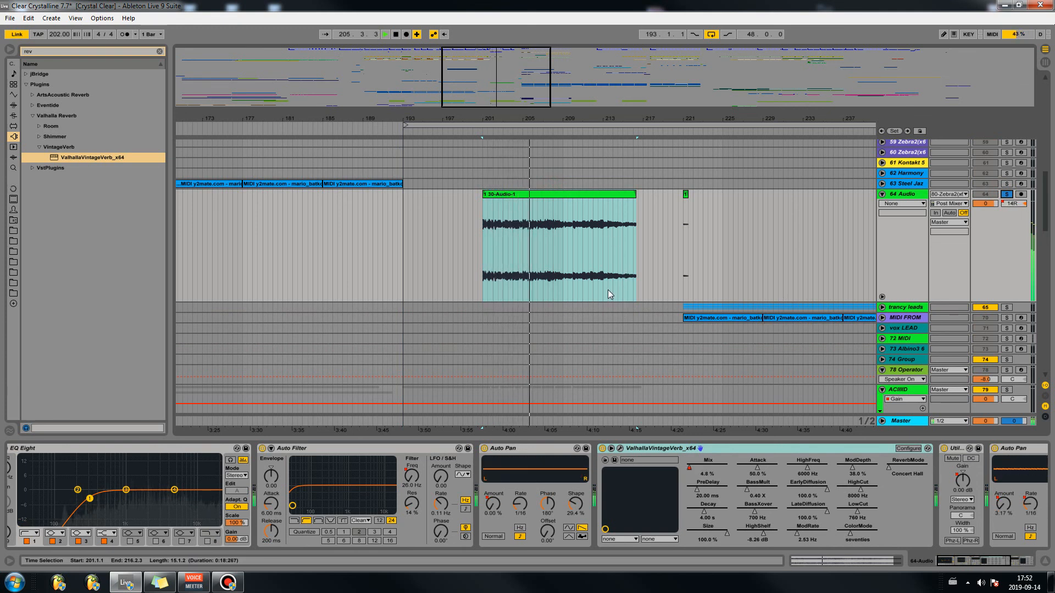
scroll(607, 289, down, 10)
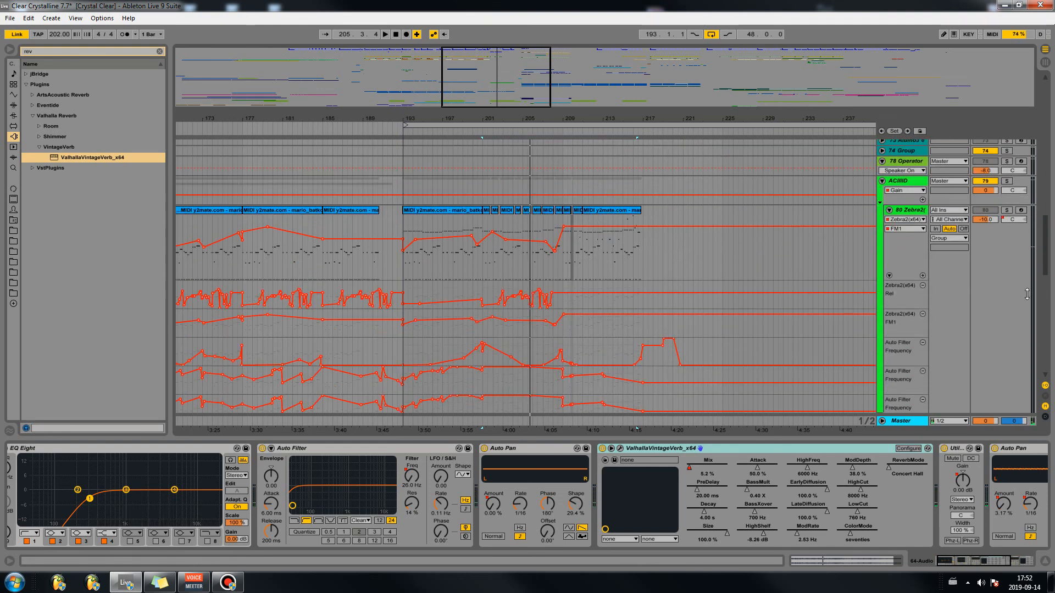